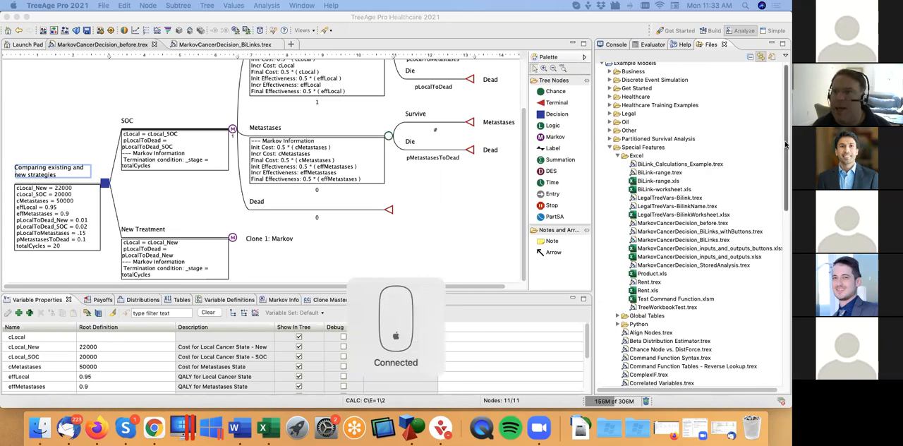
Step: Minimize the example files pane and examine the Markov tree in MarkovCancerDecision_BiLinks.trex
drag(786, 145, 786, 138)
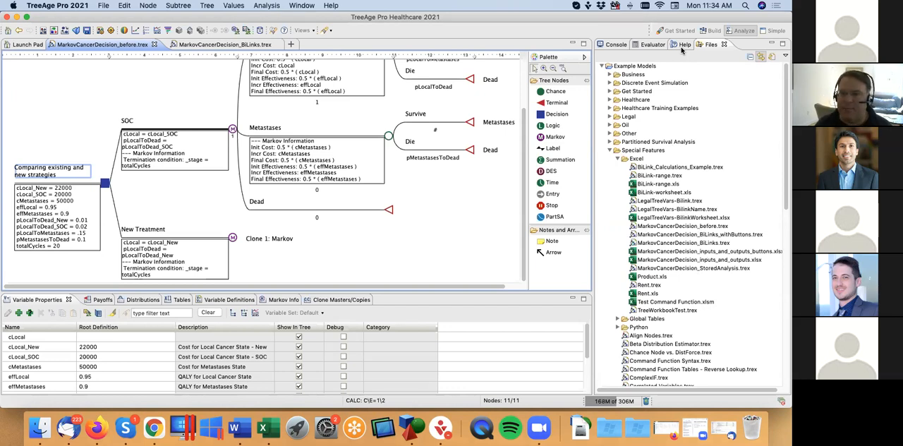
click(772, 44)
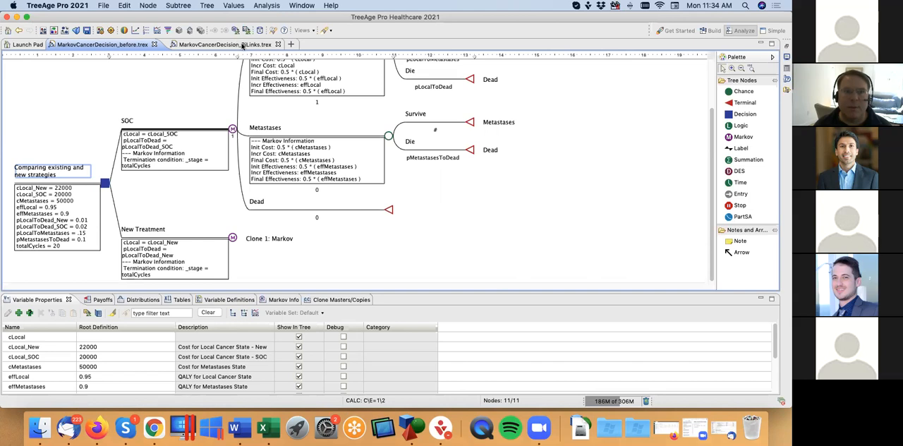
click(242, 45)
scroll(274, 187, down, 2)
scroll(274, 187, up, 4)
scroll(282, 190, down, 5)
scroll(297, 194, up, 2)
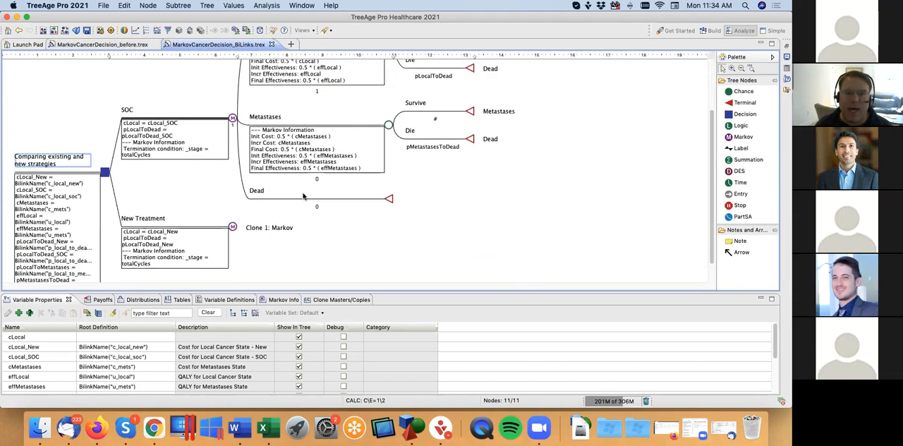
scroll(304, 197, up, 5)
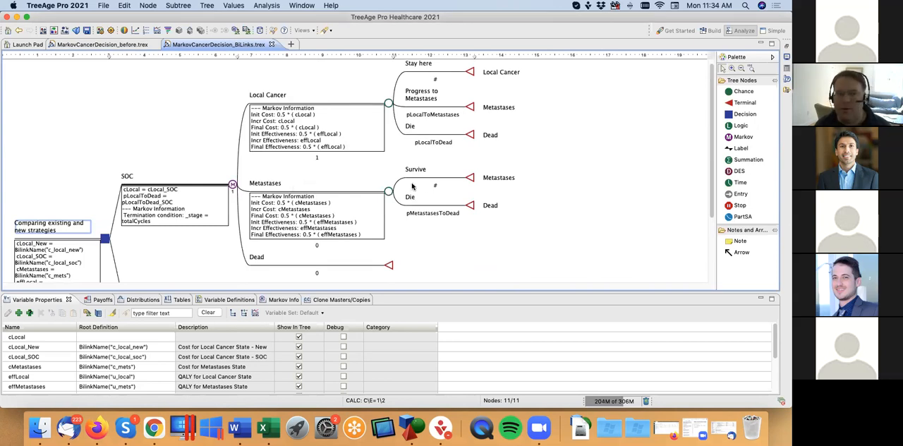
scroll(447, 186, down, 6)
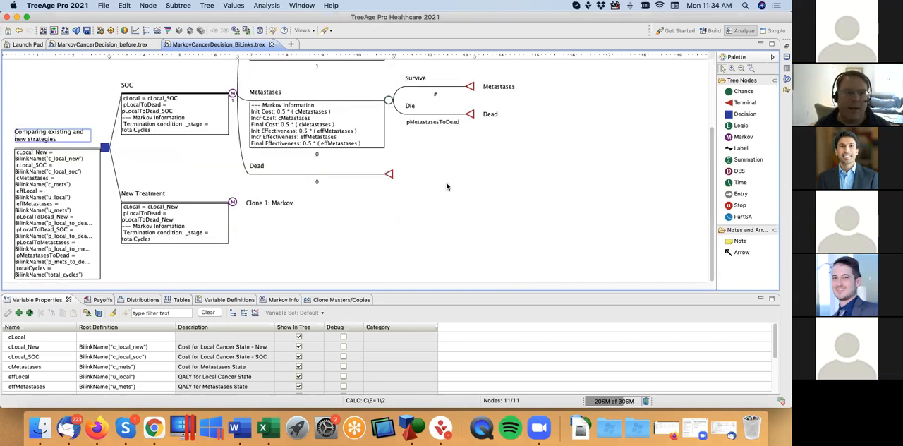
Step: Arrange MarkovCancerDecision_before.trex and MarkovCancerDecision_BiLinks.trex side by side for comparison
click(98, 45)
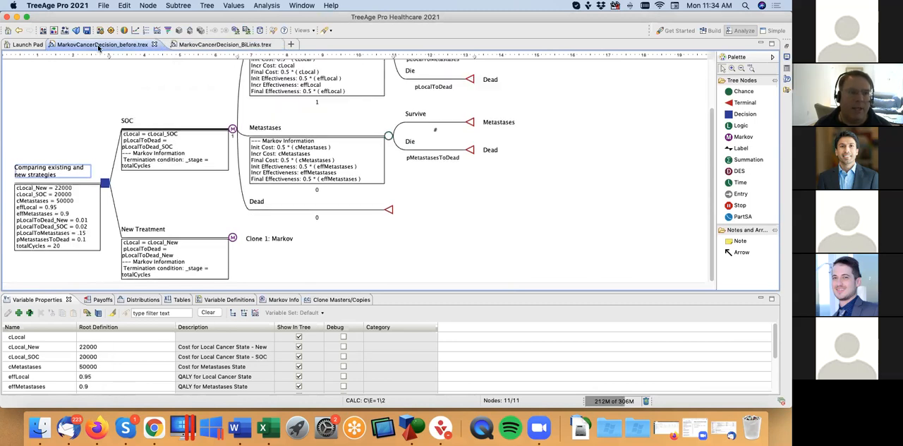
click(223, 46)
drag(335, 90, 637, 146)
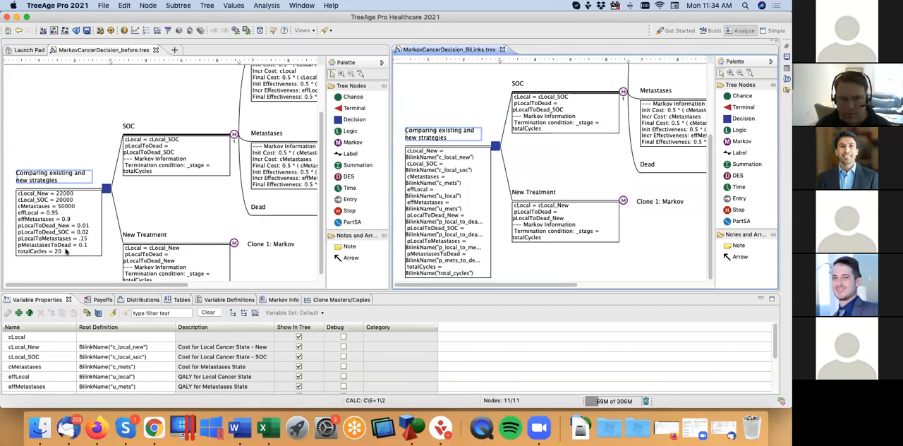
Step: Run Cost-Effectiveness Rankings from the root decision node of MarkovCancerDecision_before.trex, and review that tree's variable definitions
click(109, 192)
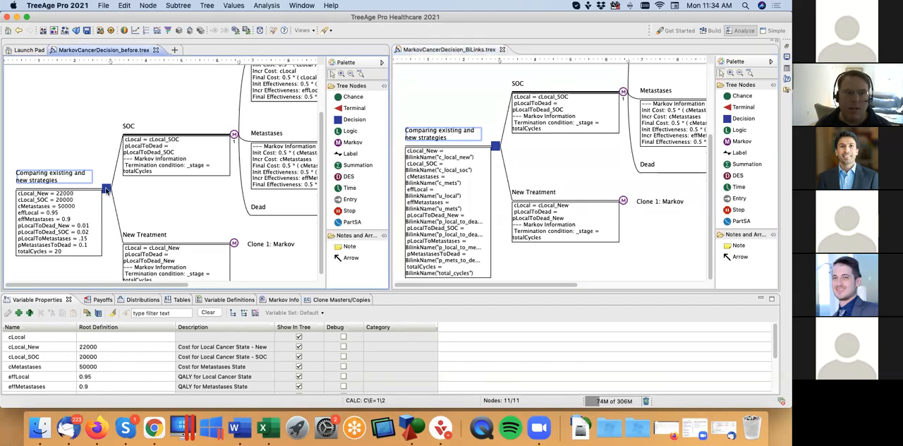
click(149, 31)
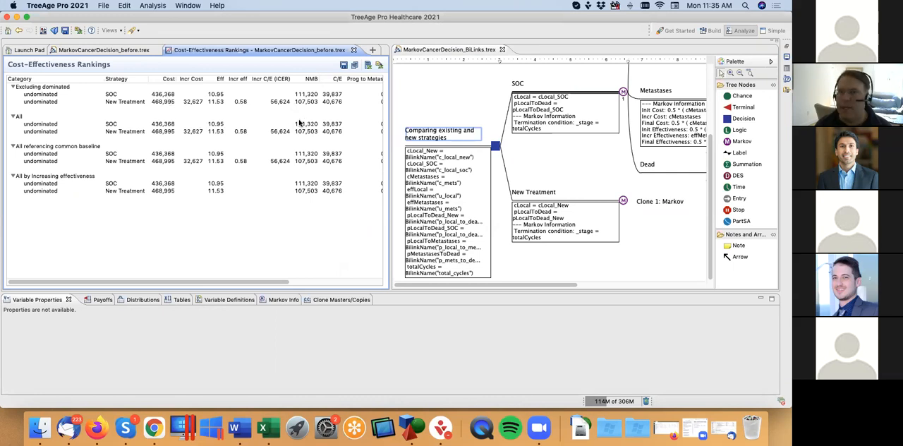
click(115, 51)
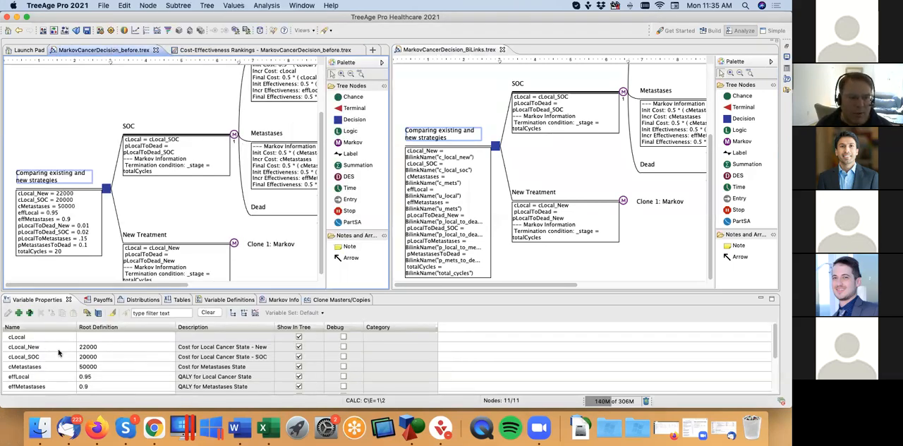
scroll(118, 376, down, 3)
scroll(118, 376, up, 3)
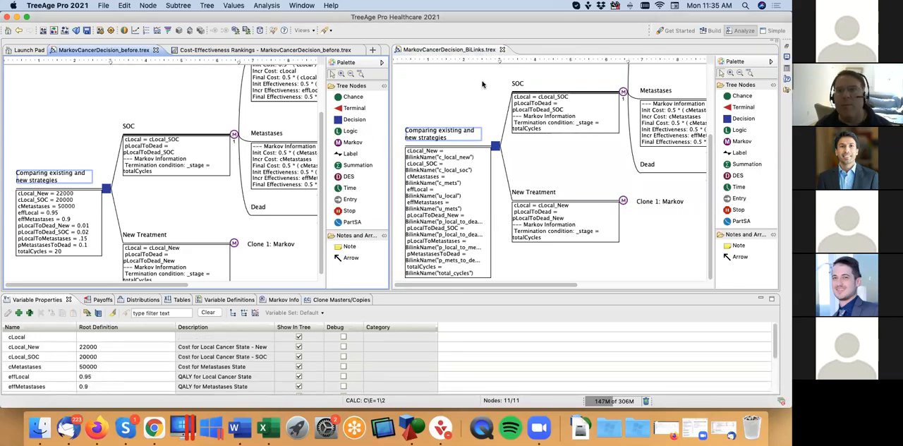
Step: Widen the Root Definition column for the root node of the BiLinks tree and review its BilinkName definitions
click(496, 147)
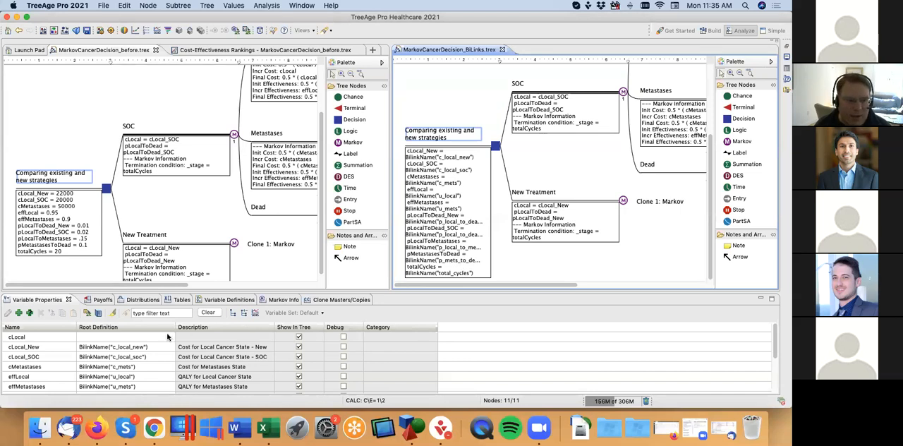
drag(176, 326, 210, 326)
scroll(101, 376, down, 3)
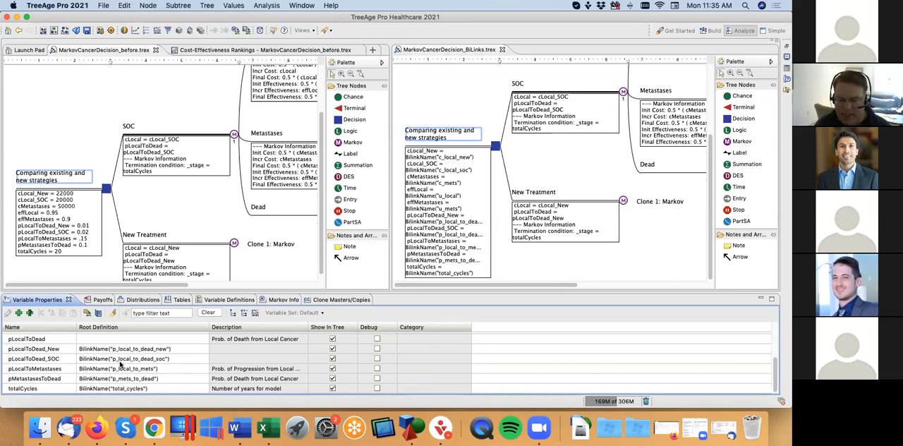
Step: Switch to the MarkovCancerDecision_inputs_and_outputs workbook in Excel and inspect the full cell name of the Cost of Local Cancer - SOC input on Model Inputs
key(super+Tab)
key(super+Tab)
key(super+Tab)
key(super+Tab)
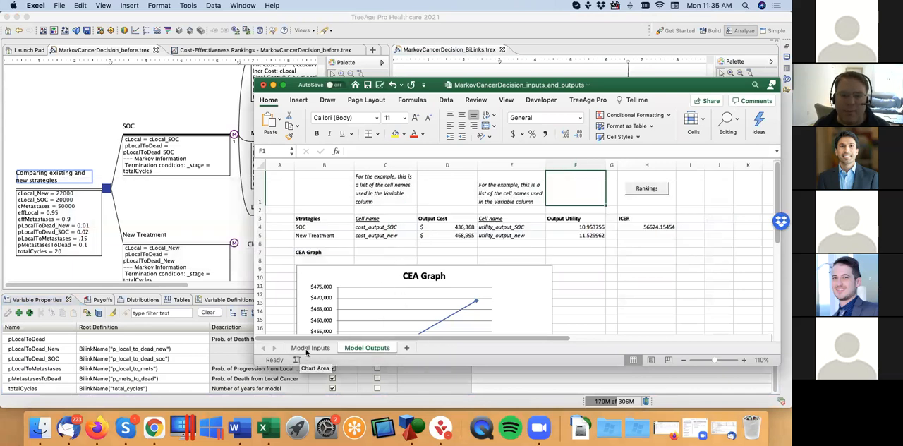
click(308, 349)
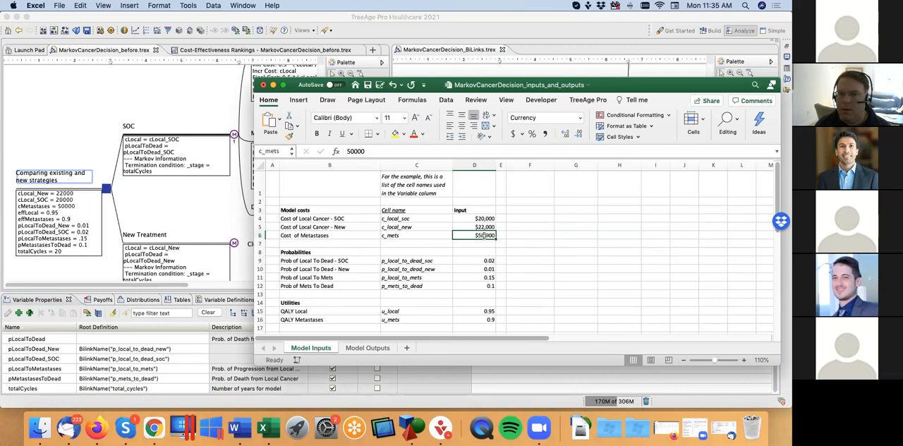
click(463, 219)
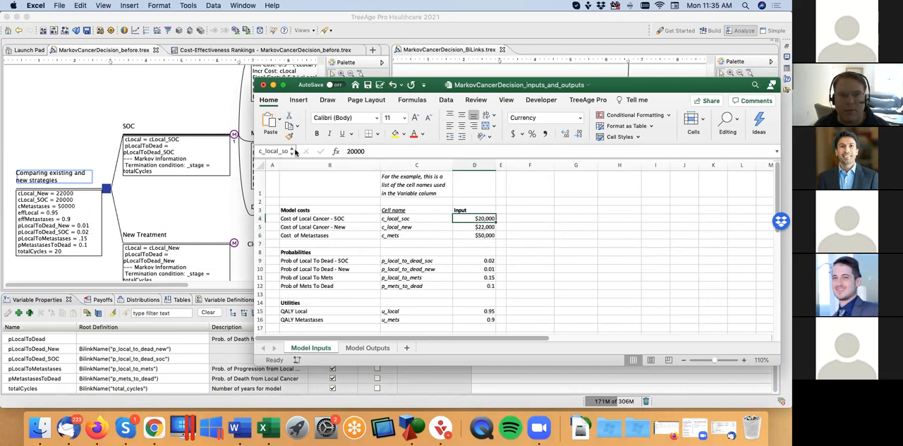
drag(295, 152, 313, 151)
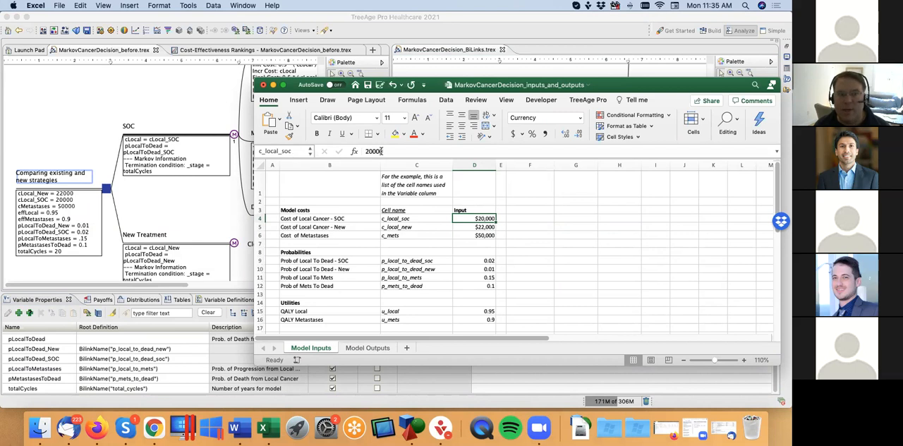
Step: Switch to TreeAge Pro and review the spreadsheet Dynamic links in the BiLinks tree's preferences, leaving without applying changes
click(192, 197)
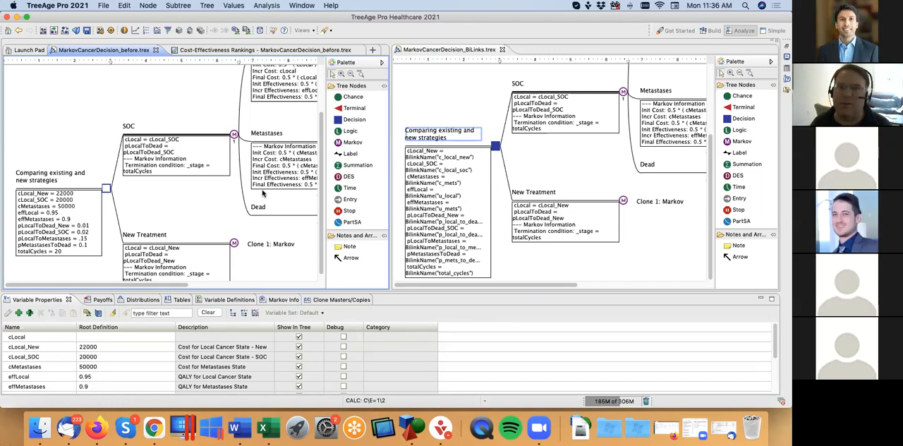
click(471, 52)
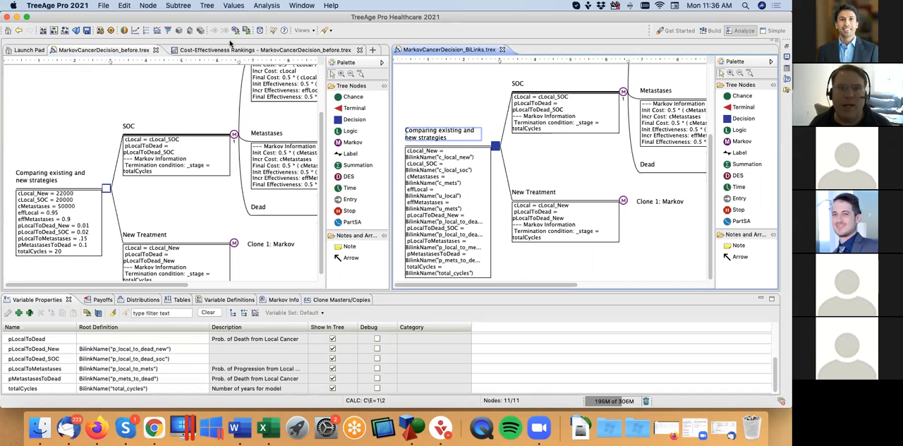
click(209, 5)
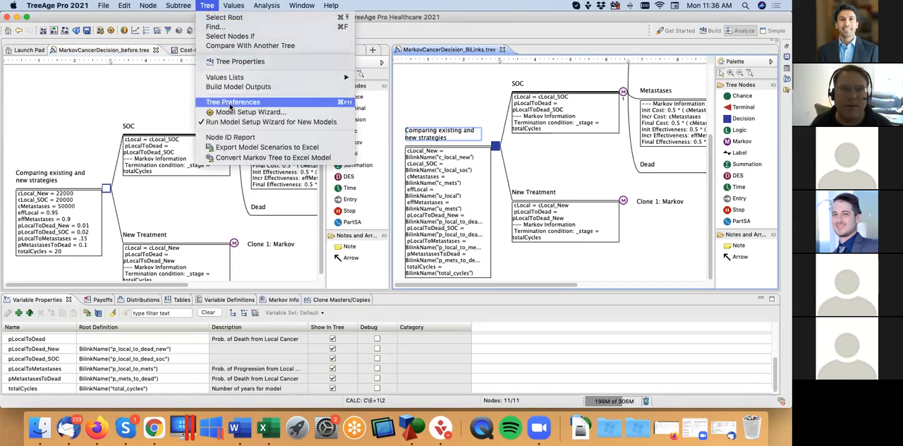
click(230, 103)
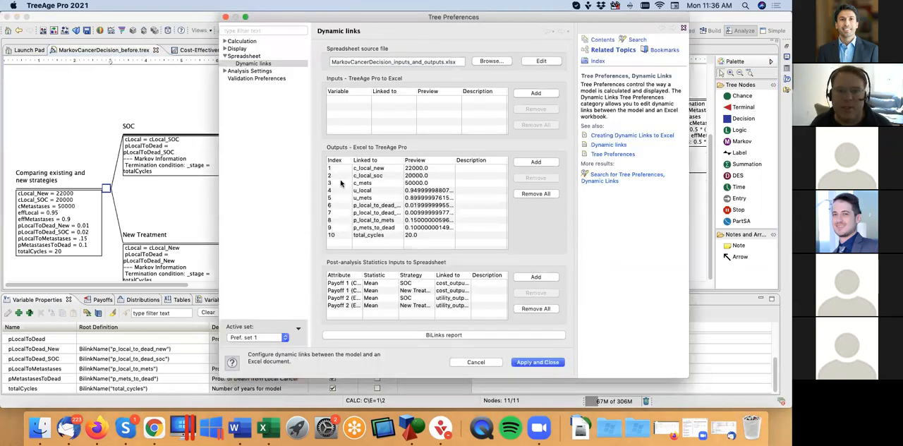
click(225, 56)
click(225, 41)
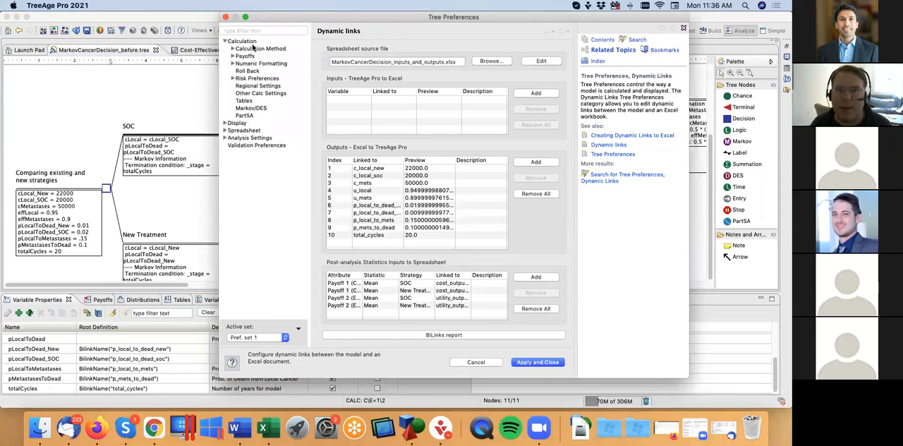
click(225, 42)
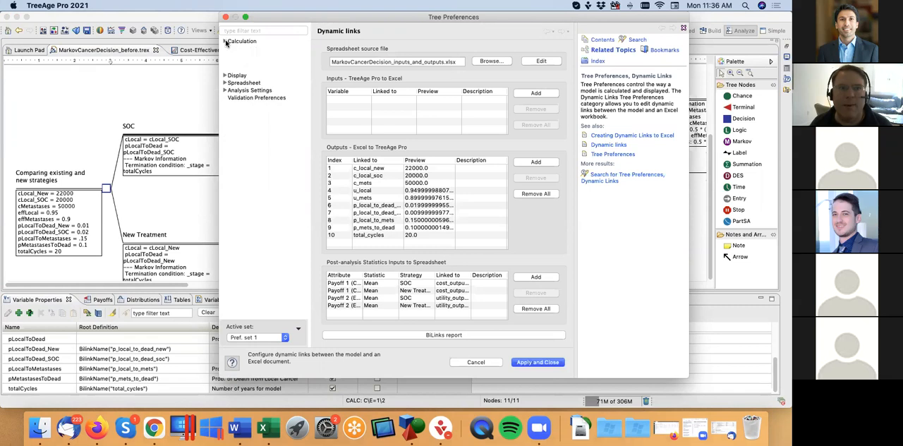
click(224, 56)
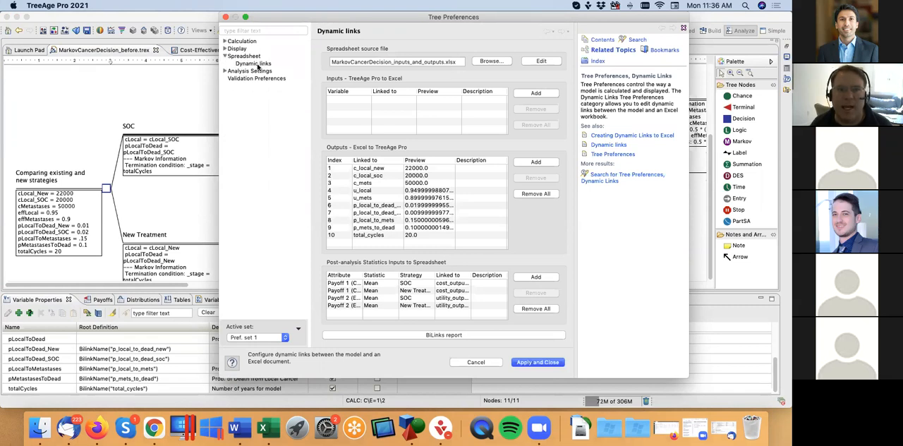
click(258, 65)
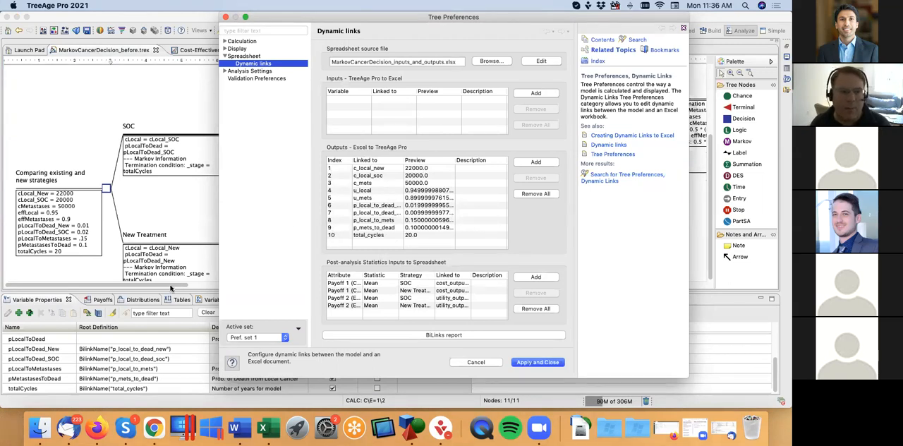
click(486, 366)
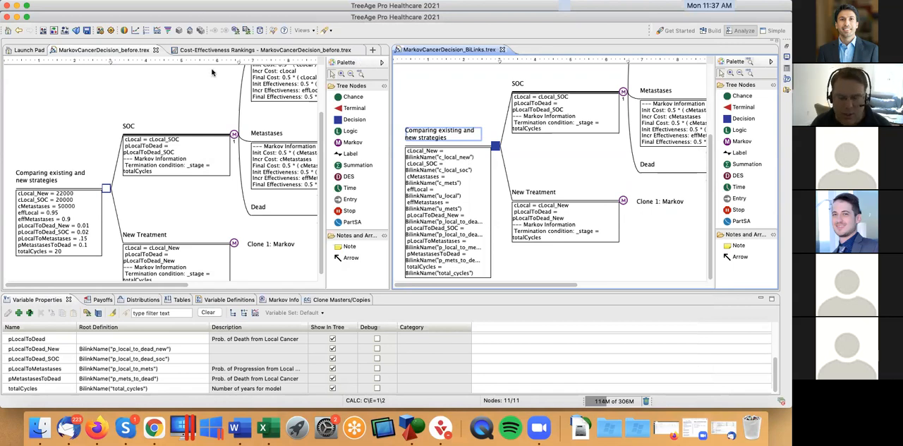
Step: Check the cell name of the Cost of Local Cancer - New input in Excel and return to TreeAge Pro
key(super+Tab)
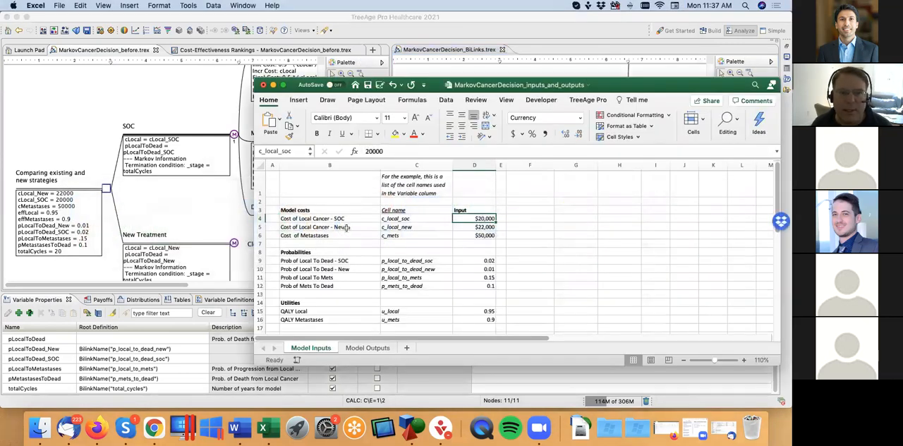
click(471, 226)
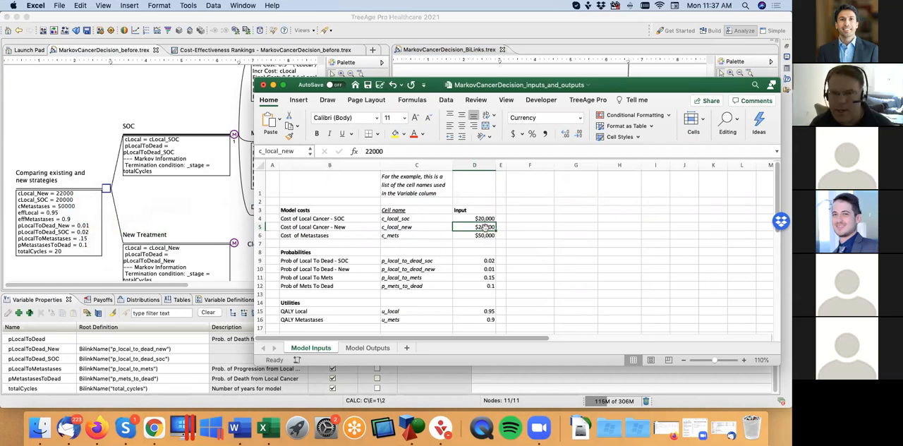
click(417, 74)
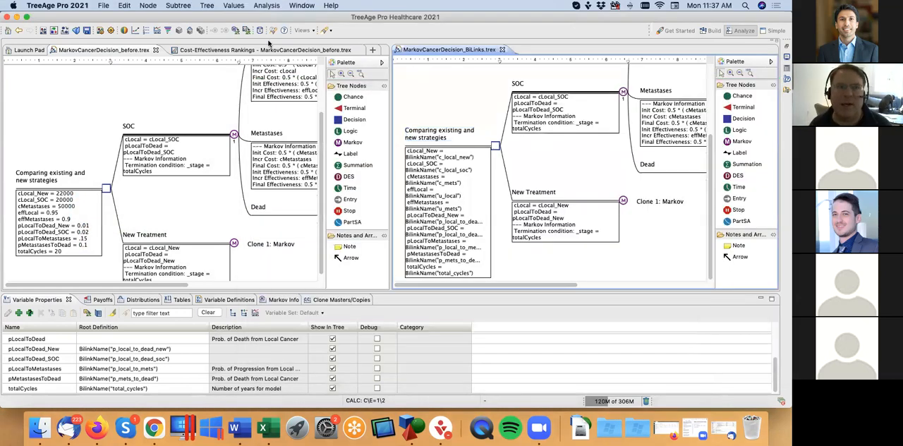
Step: Review the Post-analysis Statistics links in the BiLinks tree's preferences with wider Attribute and Linked to columns, leaving without applying changes
click(205, 6)
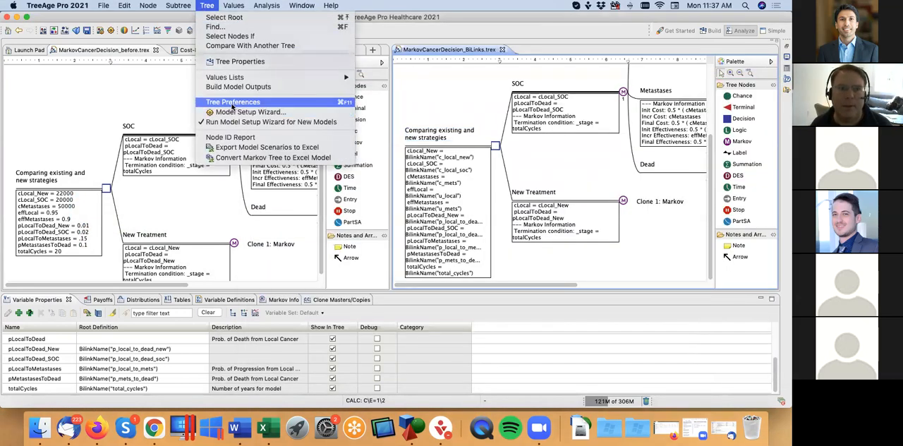
click(233, 103)
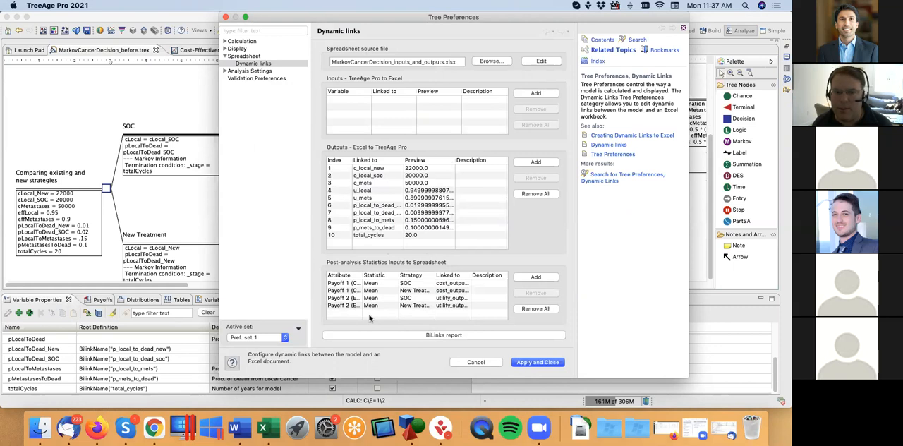
drag(363, 275, 382, 276)
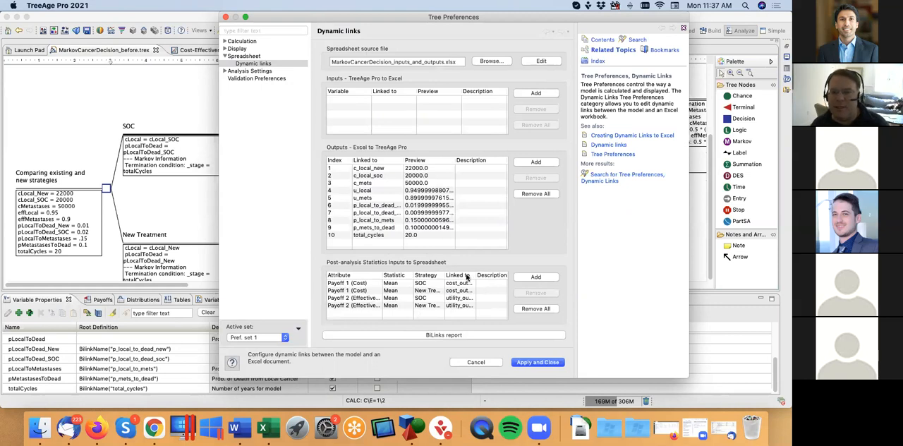
drag(475, 274, 494, 275)
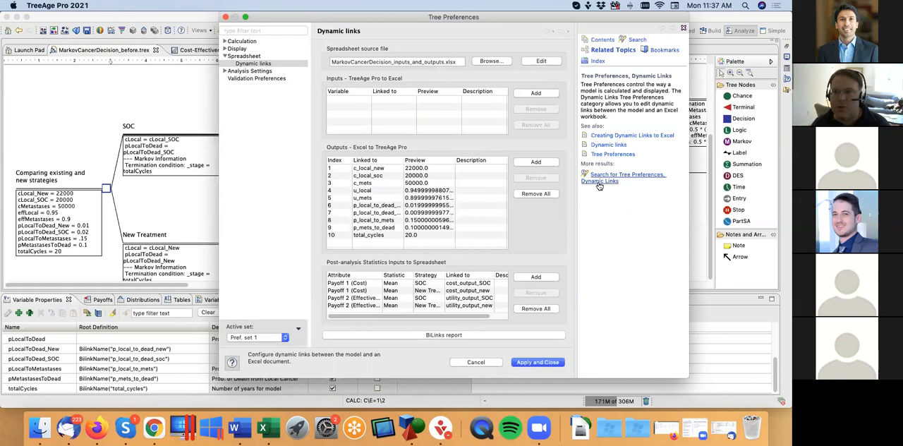
click(485, 363)
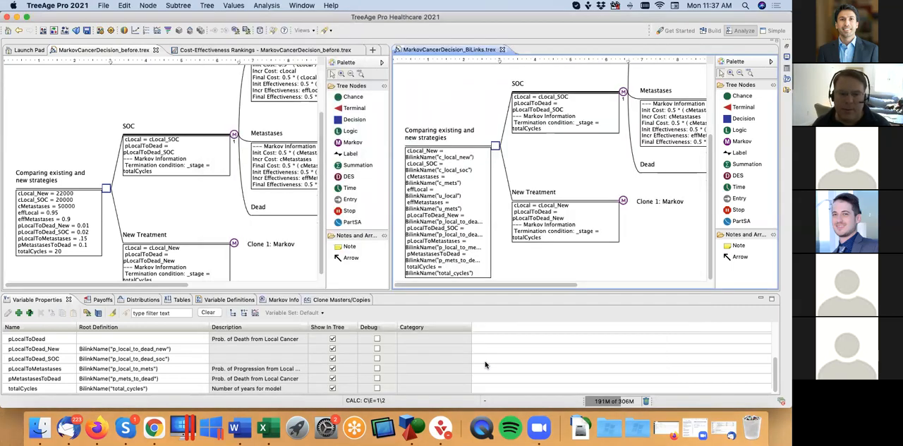
Step: Switch to the Excel workbook and check the cell names of the three model cost inputs on Model Inputs
click(271, 429)
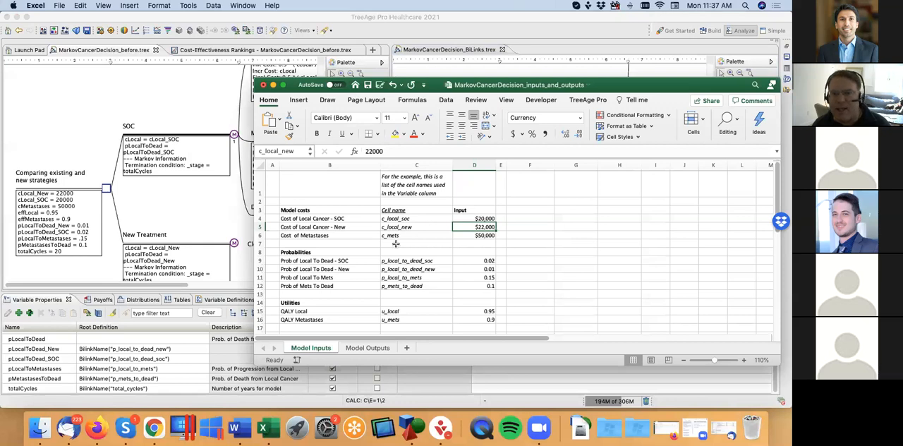
click(469, 218)
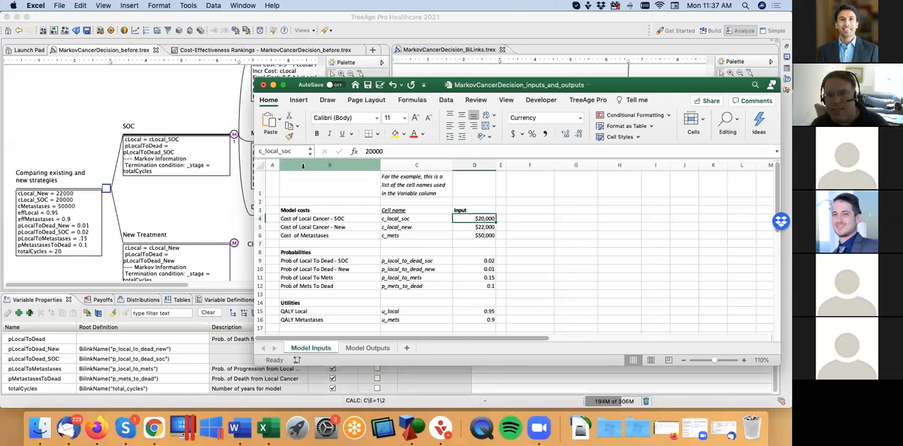
click(473, 227)
click(472, 235)
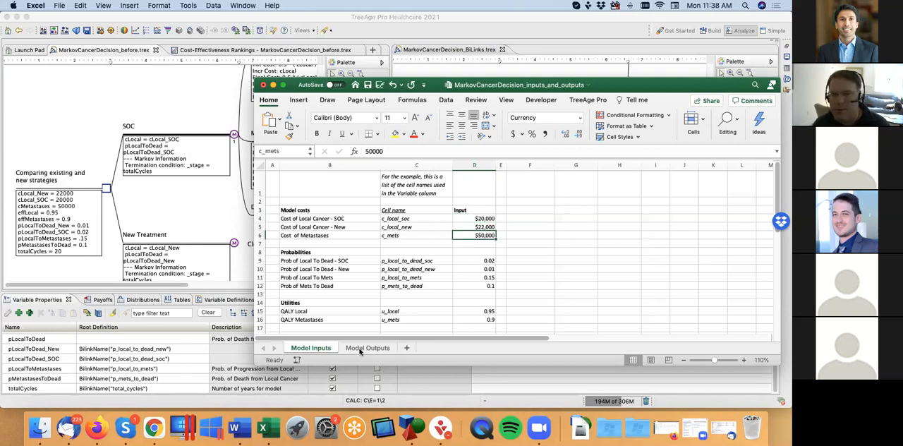
Step: Inspect the cell names of the cost and utility outputs on Model Outputs, widening the Name Box to show them in full
click(366, 347)
click(454, 226)
click(453, 241)
click(474, 235)
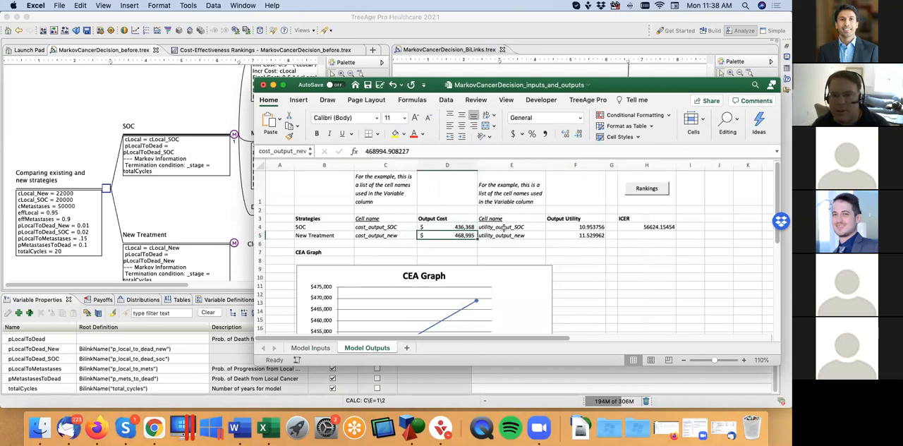
click(580, 227)
click(580, 236)
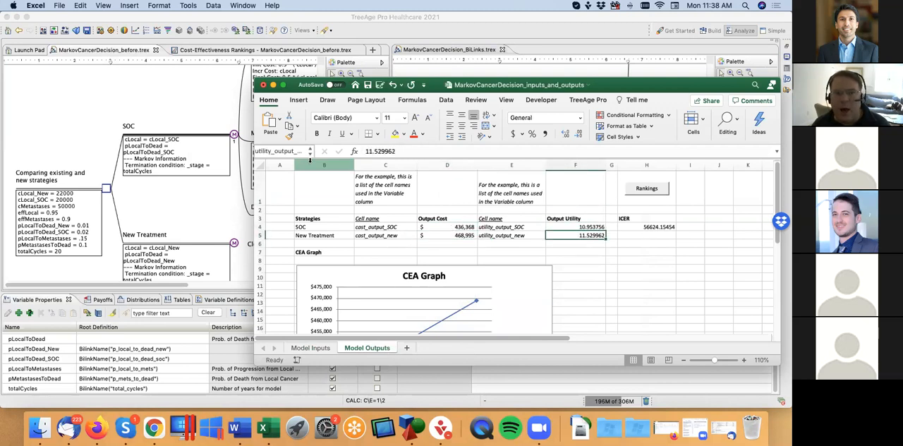
drag(316, 151, 328, 151)
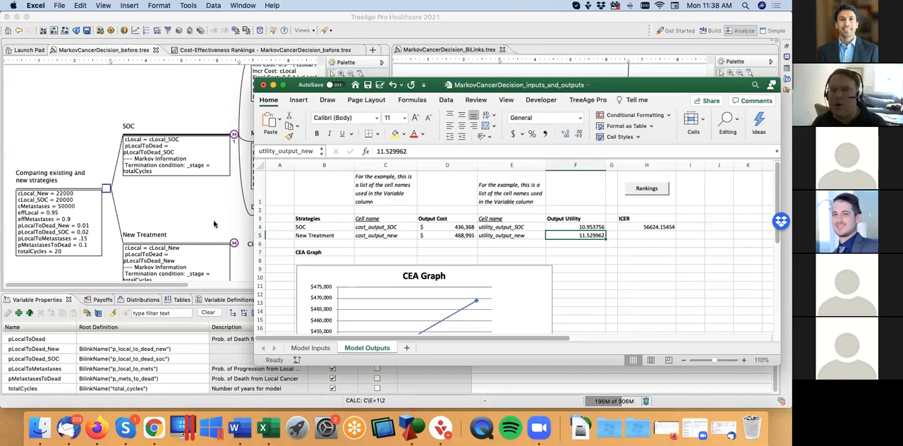
Step: Return to TreeAge Pro, merge the MarkovCancerDecision_BiLinks tree into the other documents' tab group, and bring MarkovCancerDecision_before.trex to the front
click(193, 216)
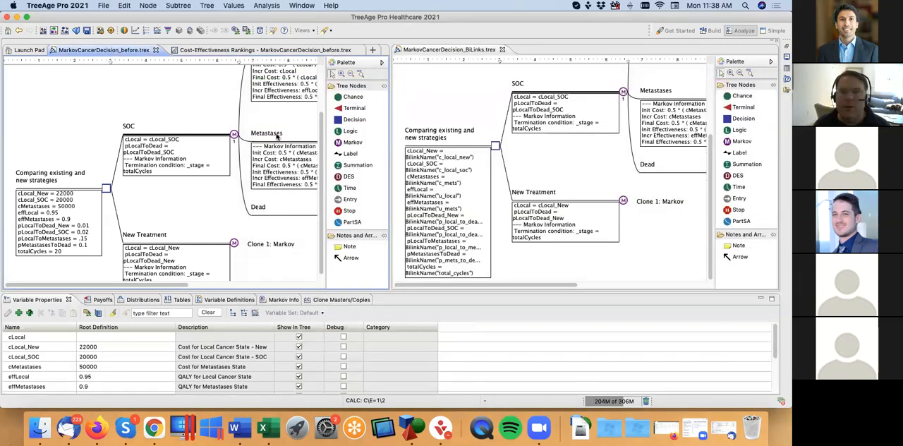
click(429, 50)
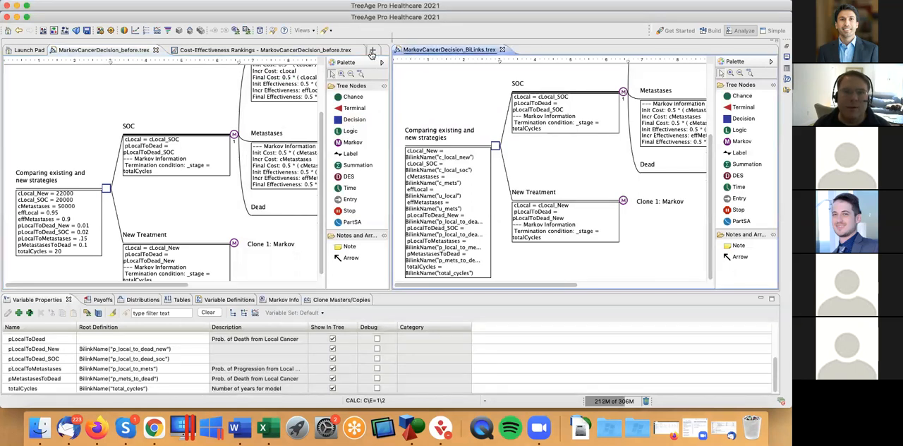
drag(372, 55, 372, 55)
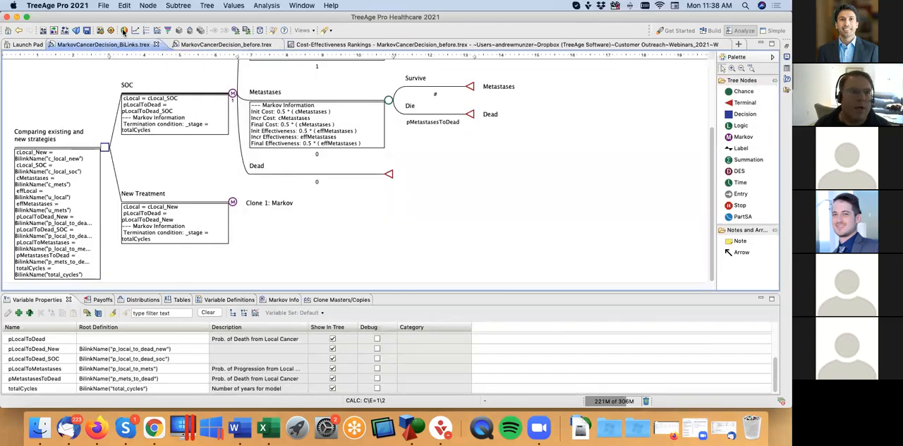
click(224, 45)
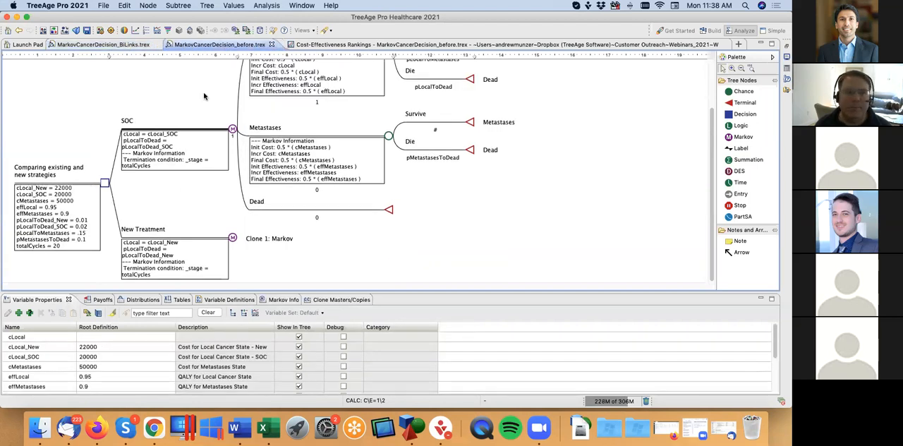
click(206, 6)
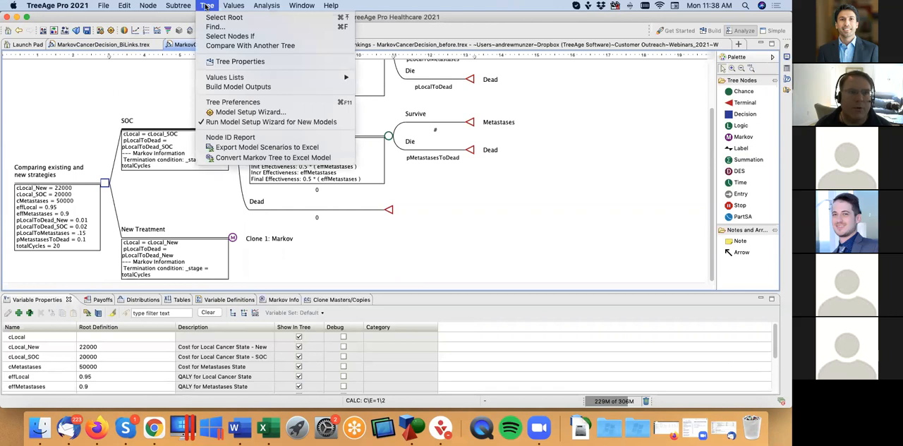
click(240, 103)
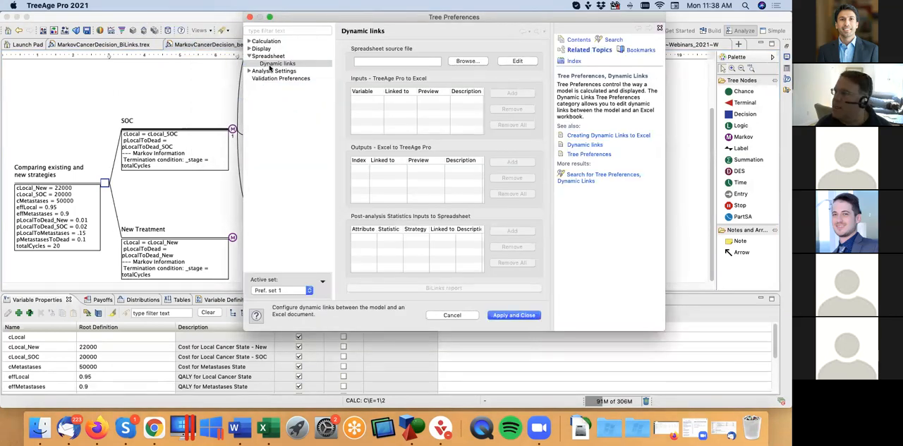
click(479, 63)
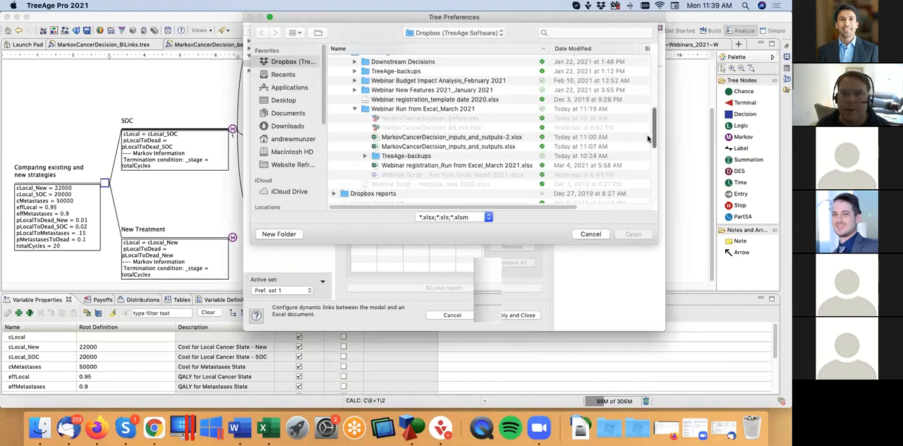
click(475, 138)
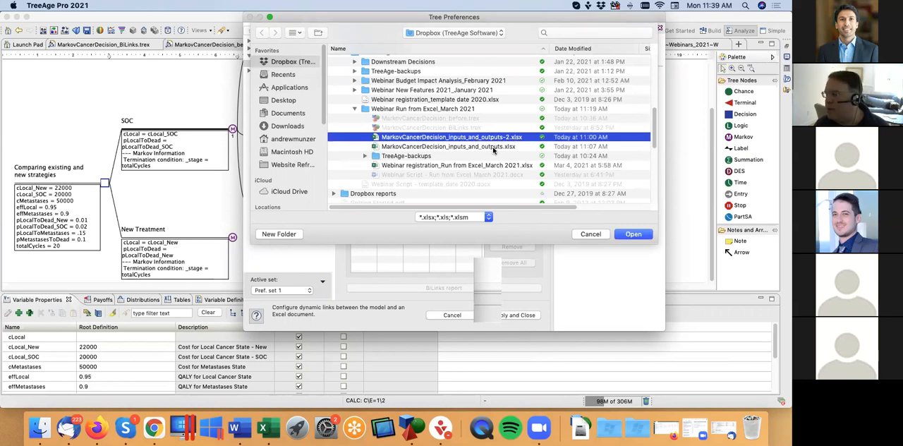
click(633, 234)
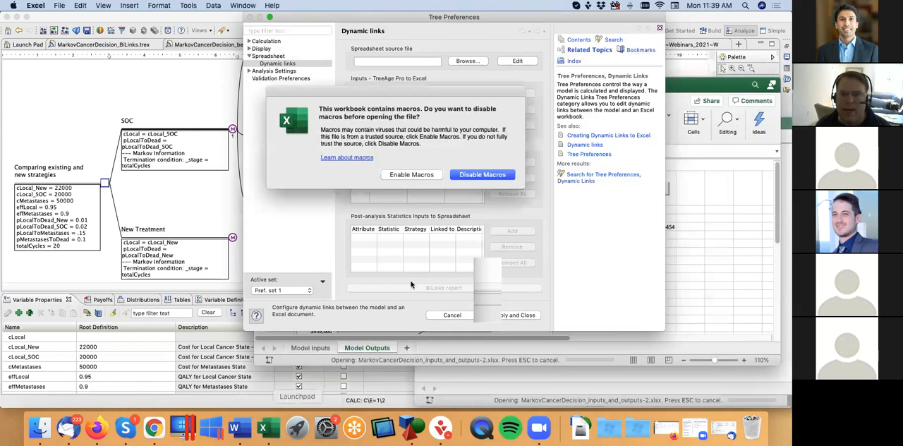
click(418, 175)
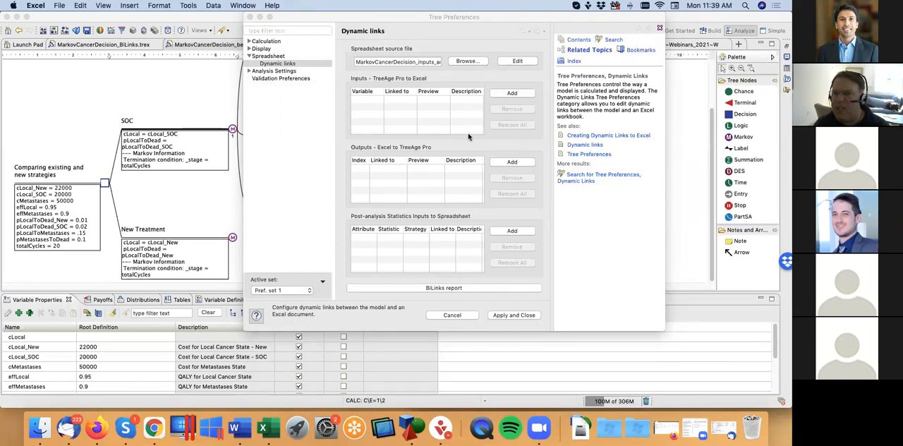
click(522, 163)
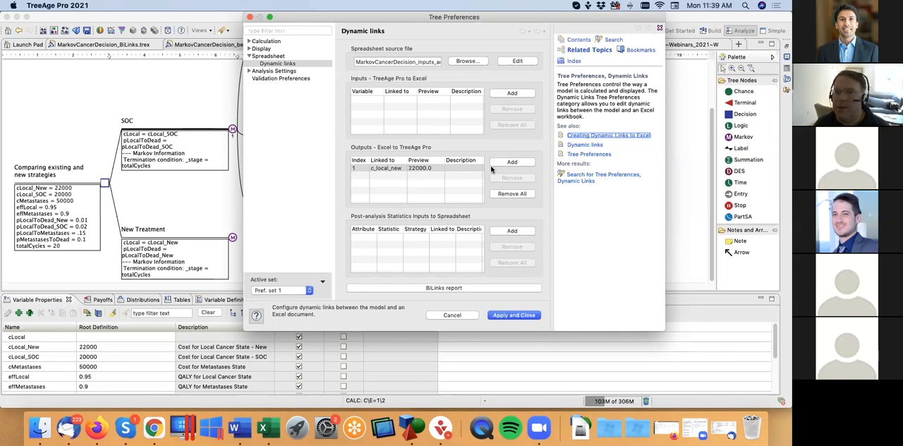
click(524, 165)
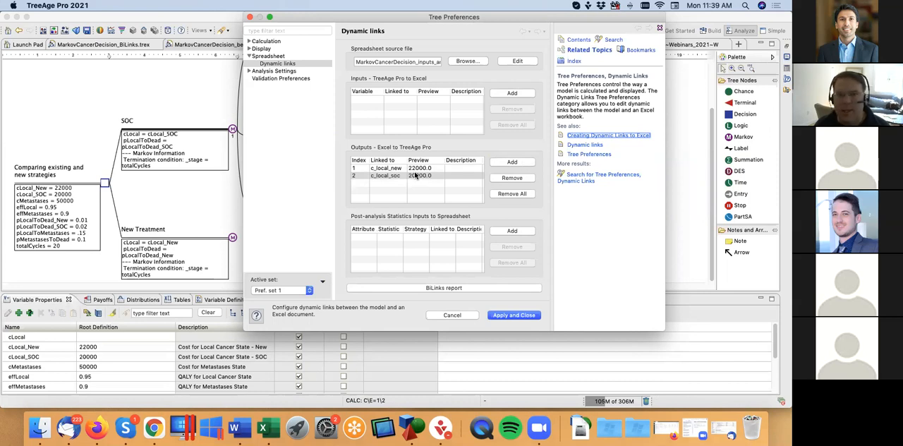
click(462, 318)
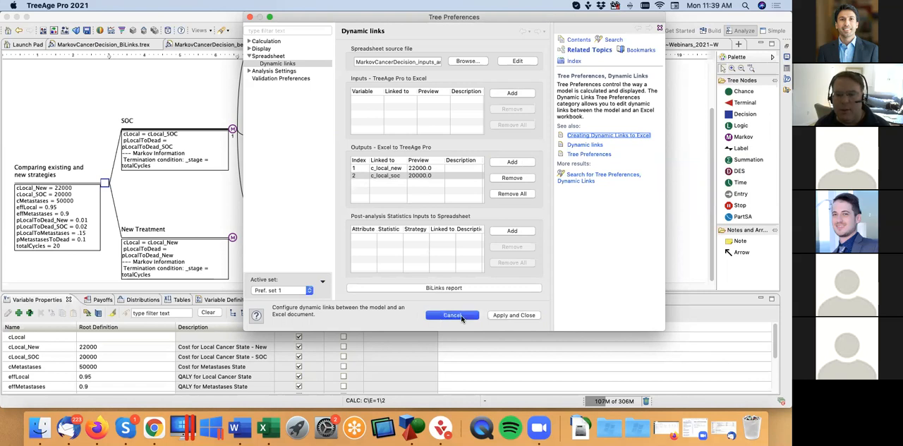
Step: Set MarkovCancerDecision_inputs_and_outputs-2.xlsx as the spreadsheet source file for the before tree's Dynamic links
click(209, 7)
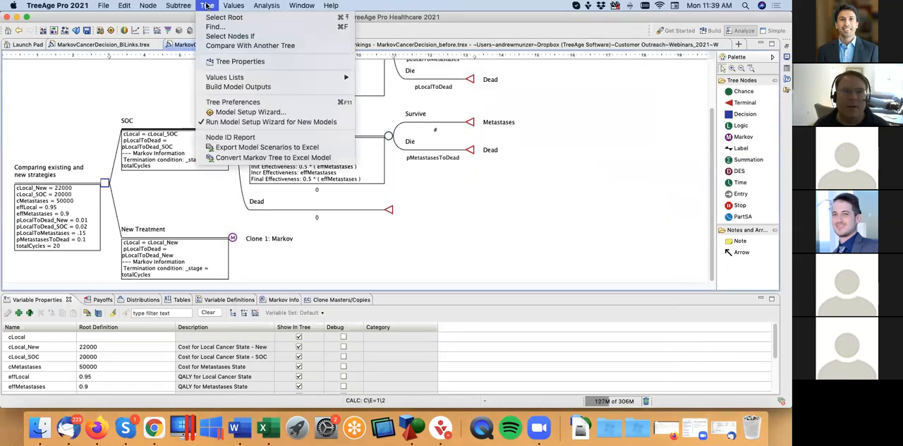
click(235, 103)
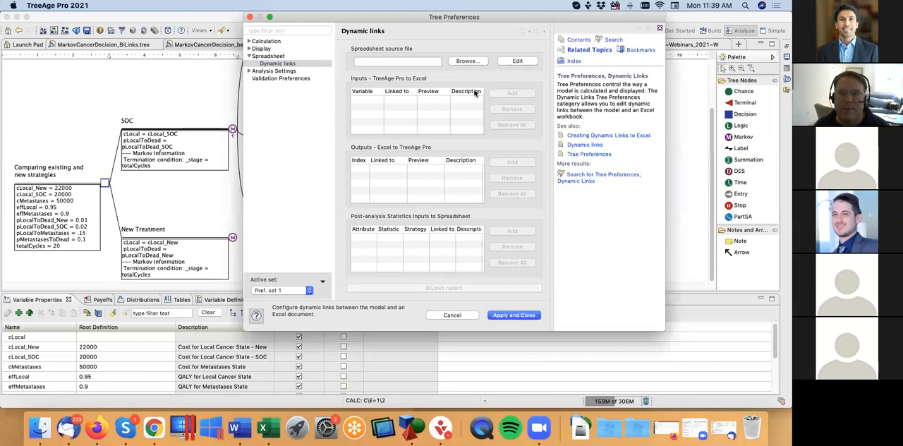
click(468, 61)
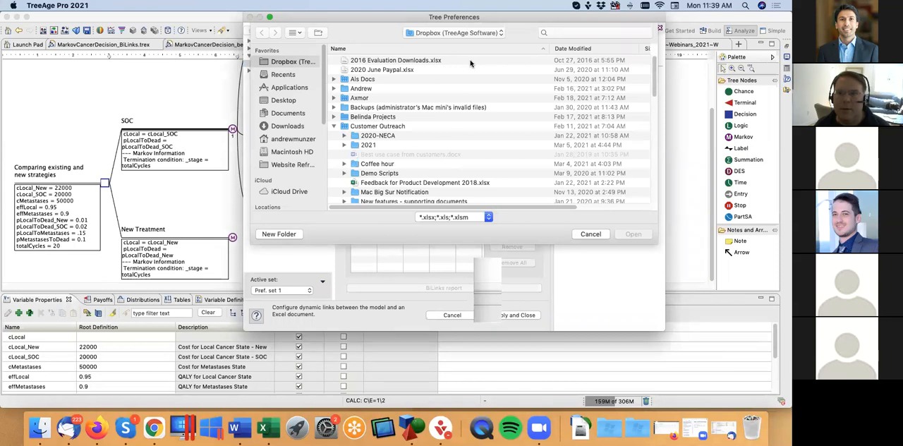
drag(655, 74, 655, 135)
click(499, 96)
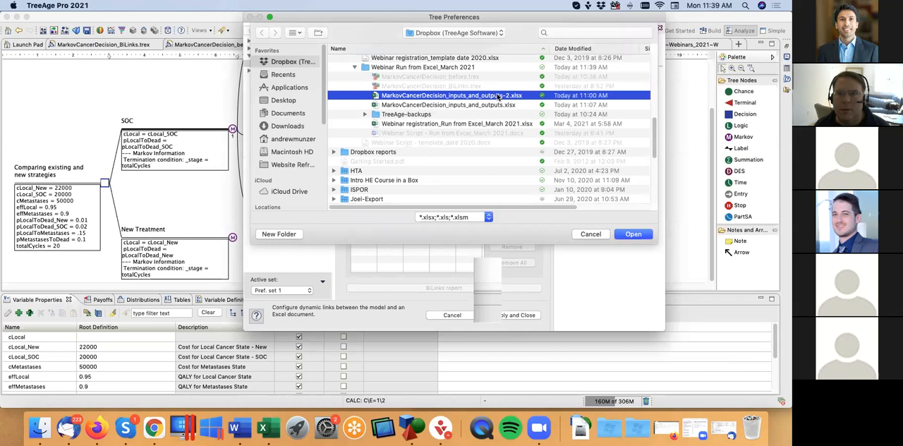
double_click(499, 96)
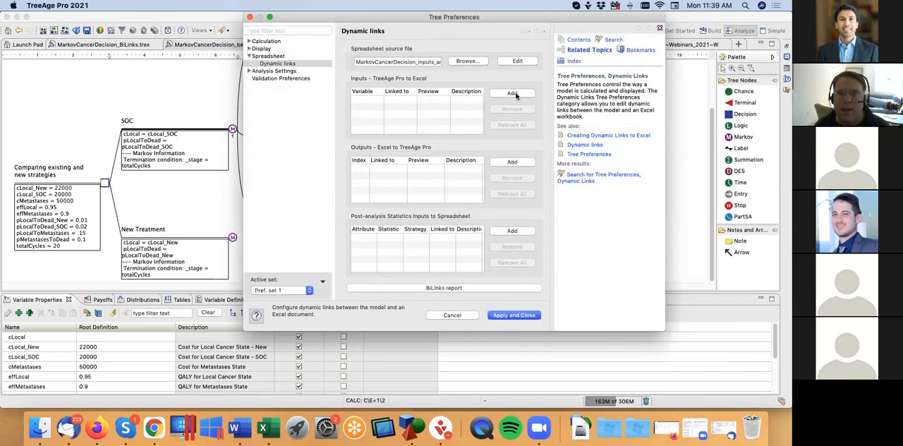
Step: Add two Excel to TreeAge Pro output links, c_local_new and c_local_soc, and apply the tree preferences
click(519, 163)
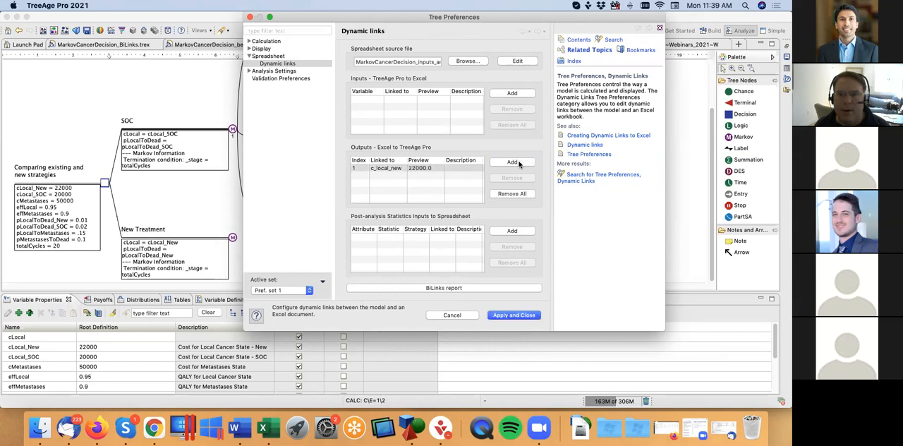
click(518, 163)
click(515, 317)
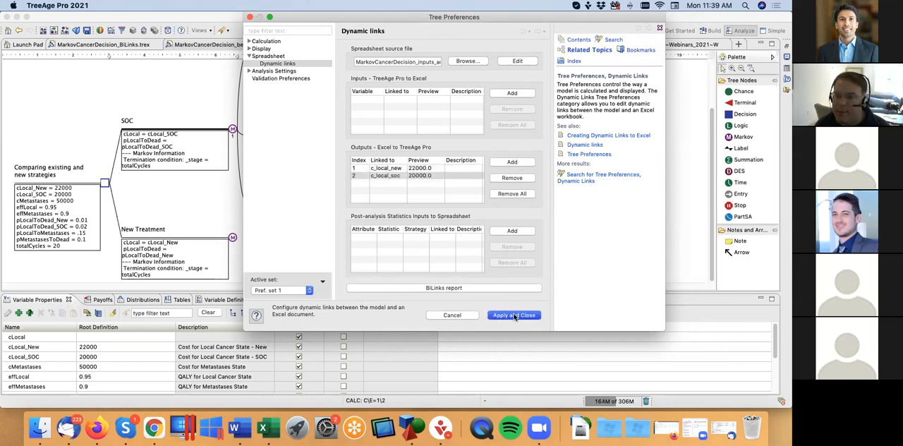
Step: Replace the root definition of cLocal_New with the bilinkname(name) function in the expression editor
click(106, 183)
double_click(86, 348)
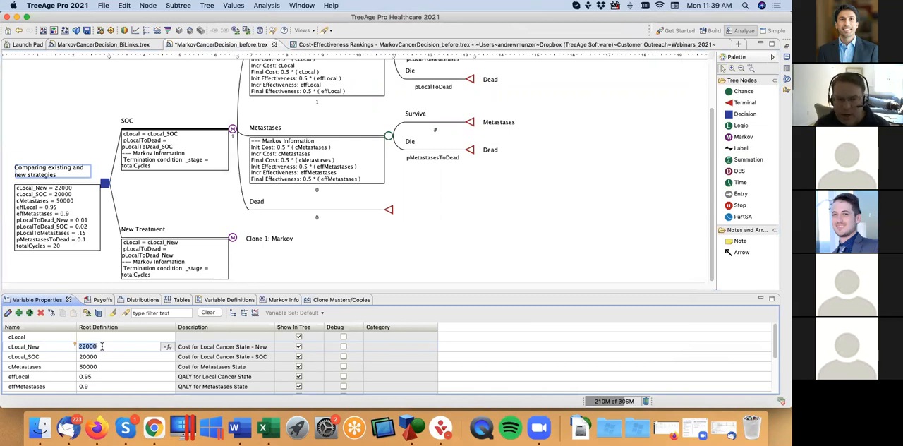
click(167, 346)
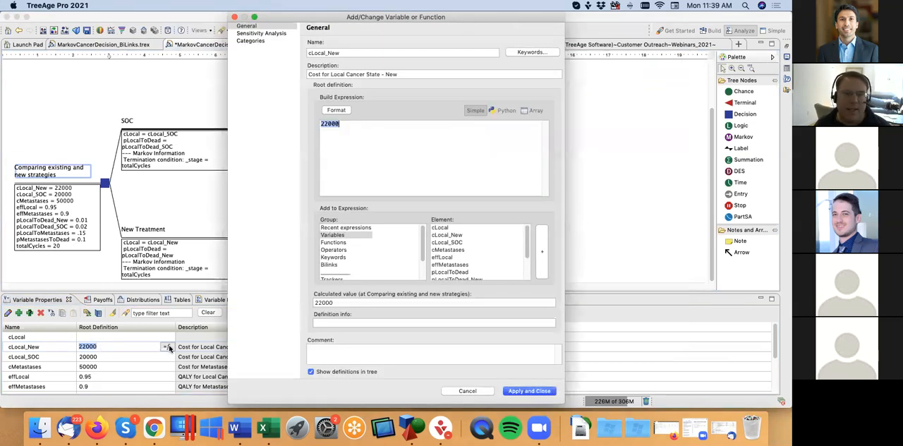
key(BackSpace)
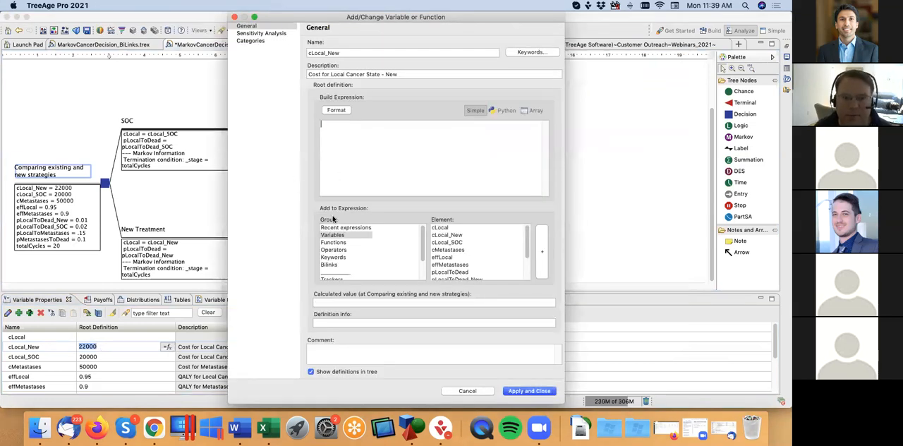
click(333, 243)
click(444, 250)
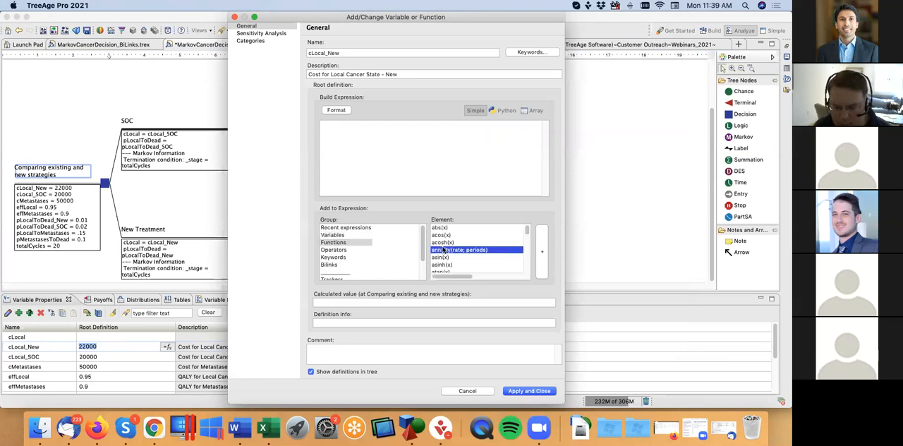
key(b)
drag(527, 232, 527, 235)
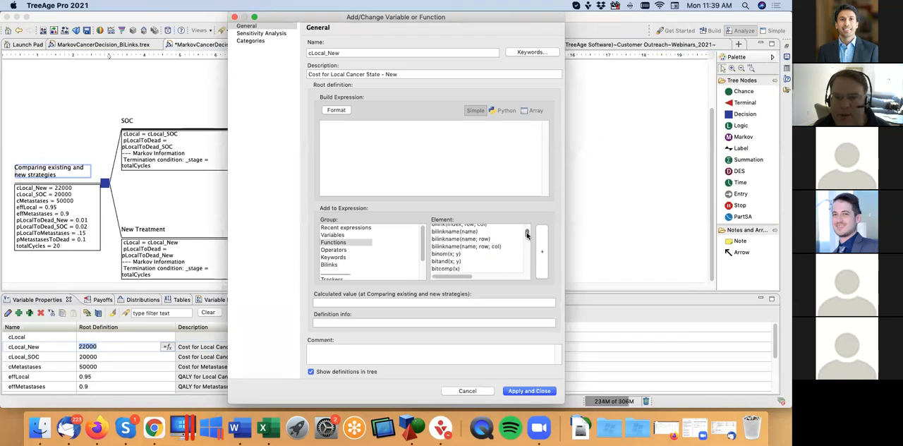
double_click(444, 232)
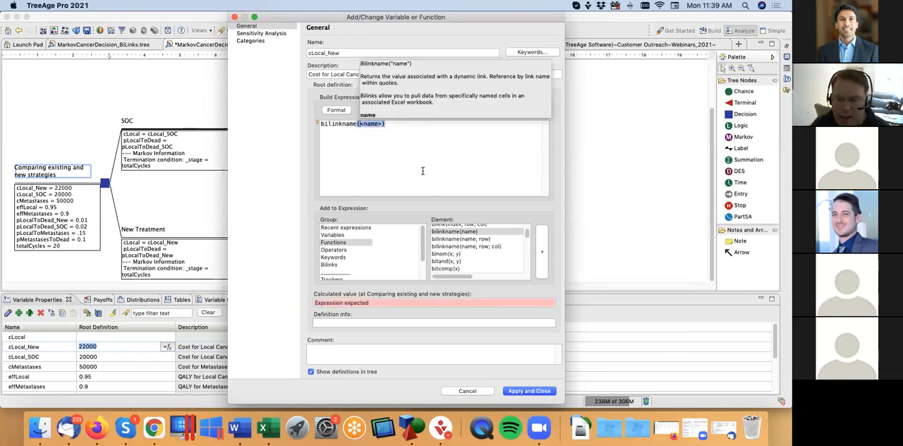
Step: Complete the cLocal_New root definition as bilinkname("c_local_new") and apply it to the variable
key(BackSpace)
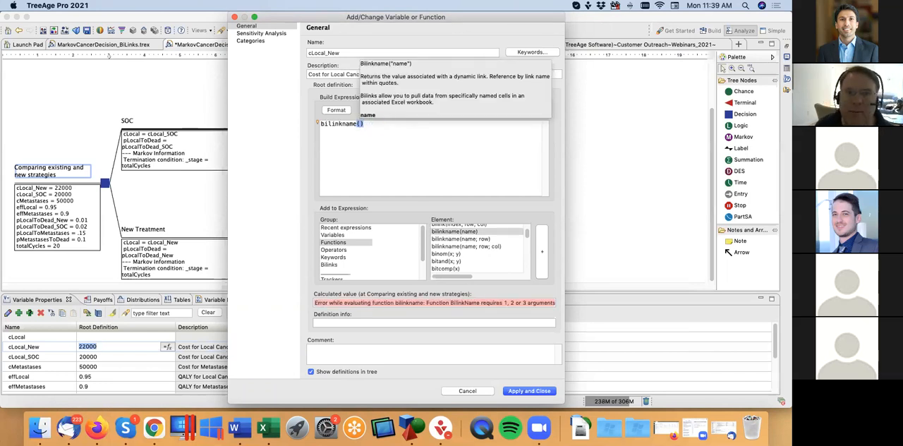
text("")
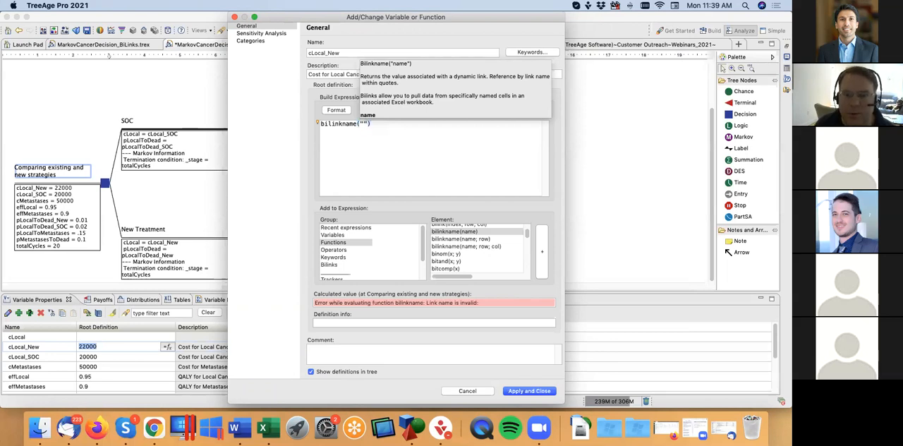
text(c_local)
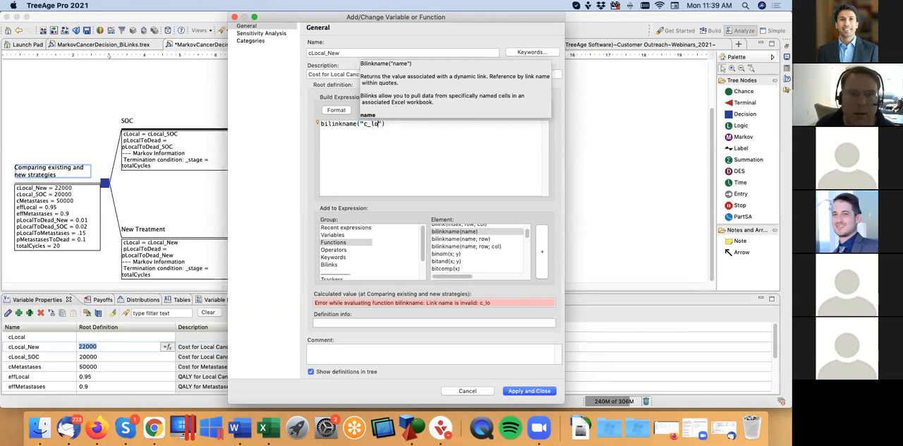
text(_s)
key(BackSpace)
text(new)
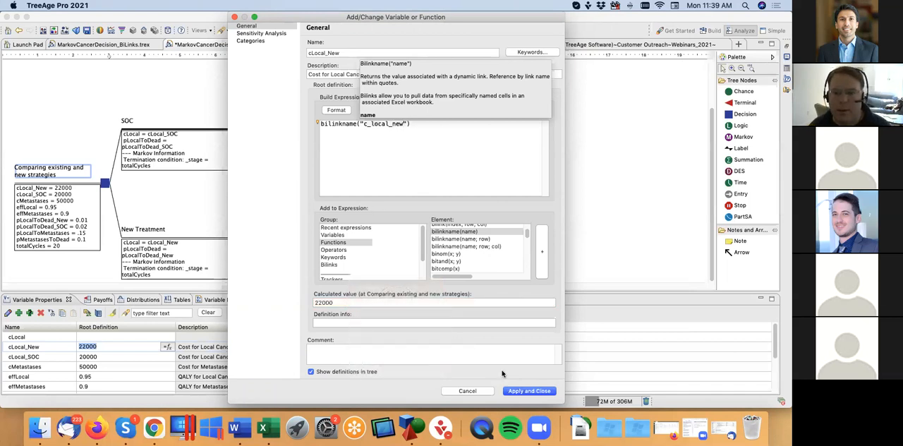
click(529, 391)
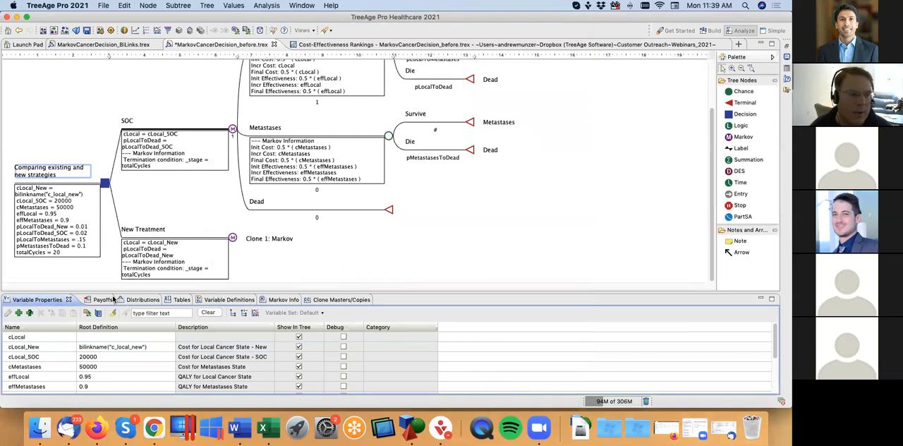
Step: Set the root definition of cLocal_SOC to bilinkname("c_local_soc") directly in the variable list
click(105, 357)
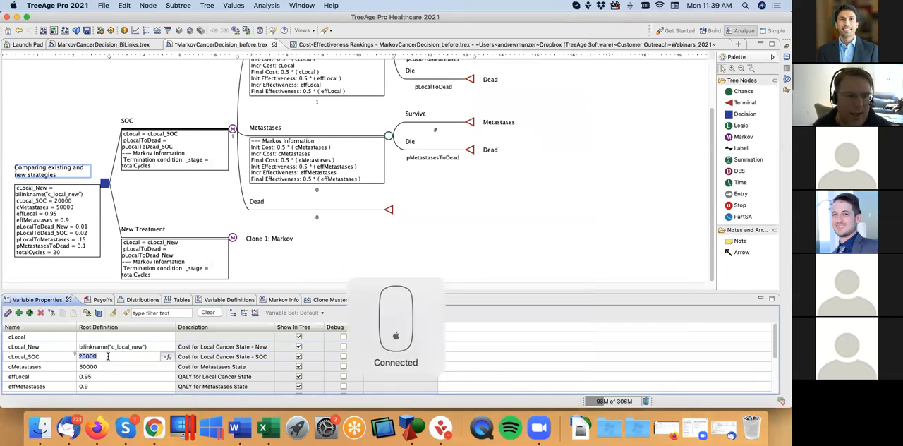
text(bili)
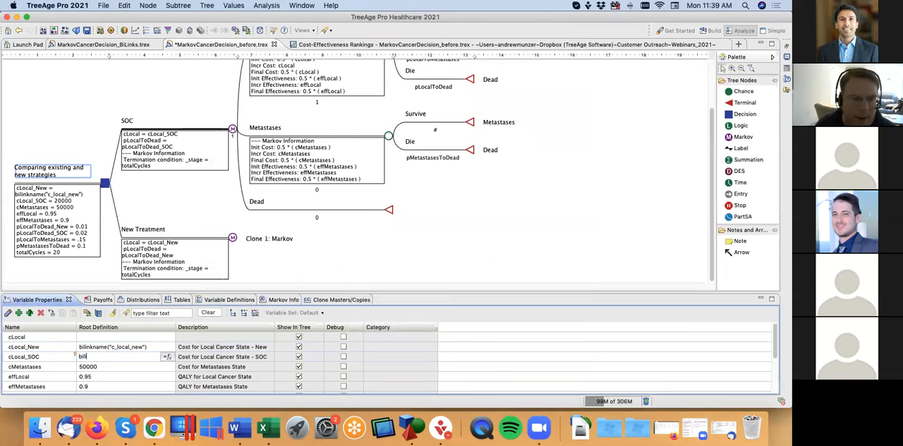
text(nkname)
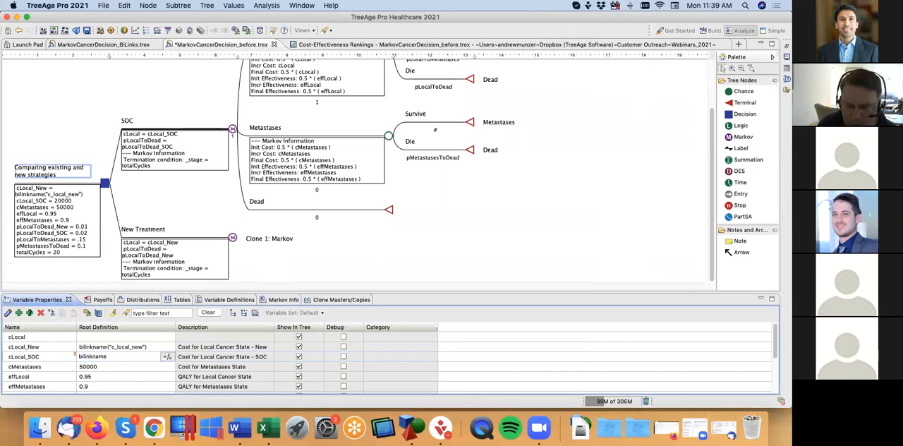
text((")
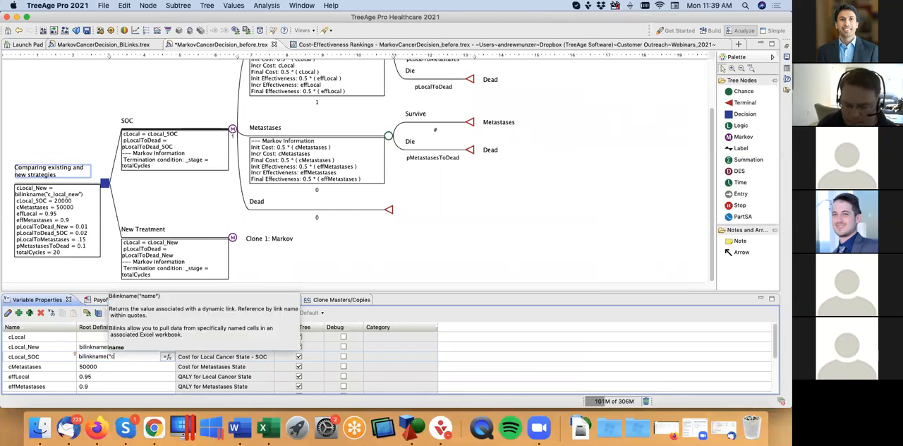
text(c_local)
text(_)
text(soc)
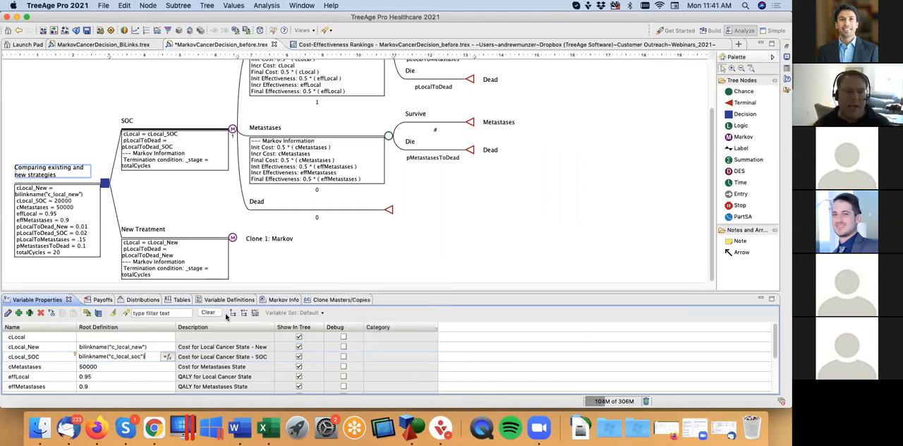
key(Return)
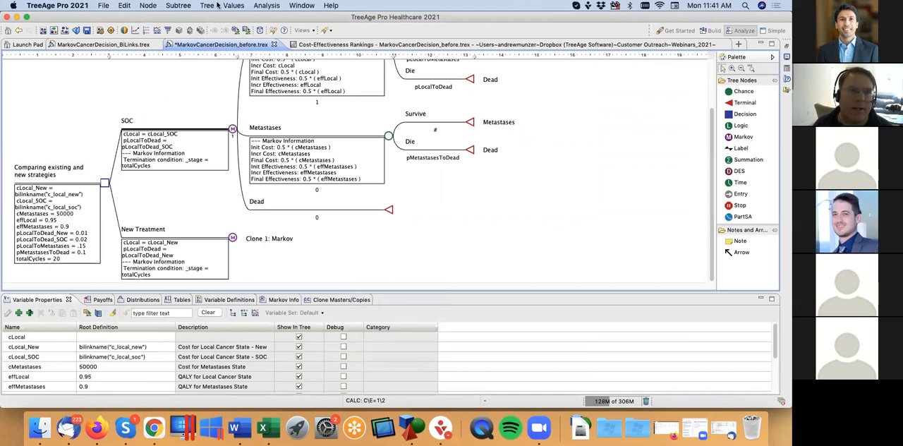
Step: In the before tree's Dynamic links preferences, add a post-analysis input linking SOC's mean Payoff 1 (Cost) to cost_output_SOC, widening the display to show full names
click(217, 5)
click(233, 104)
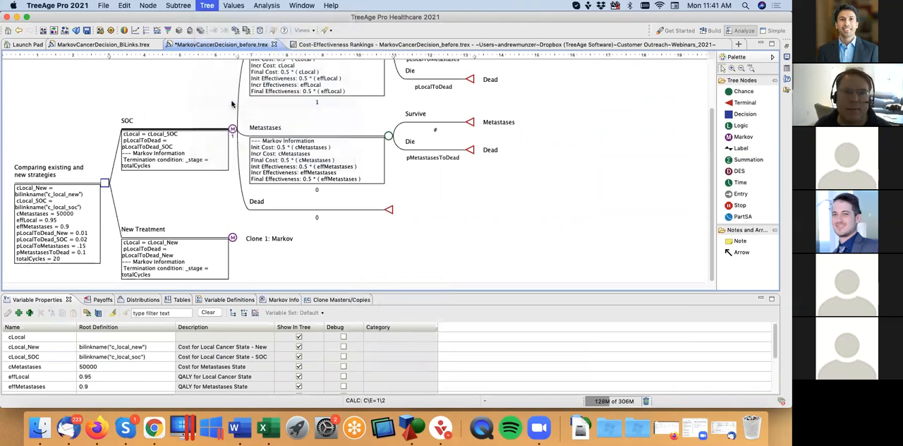
click(249, 131)
click(274, 139)
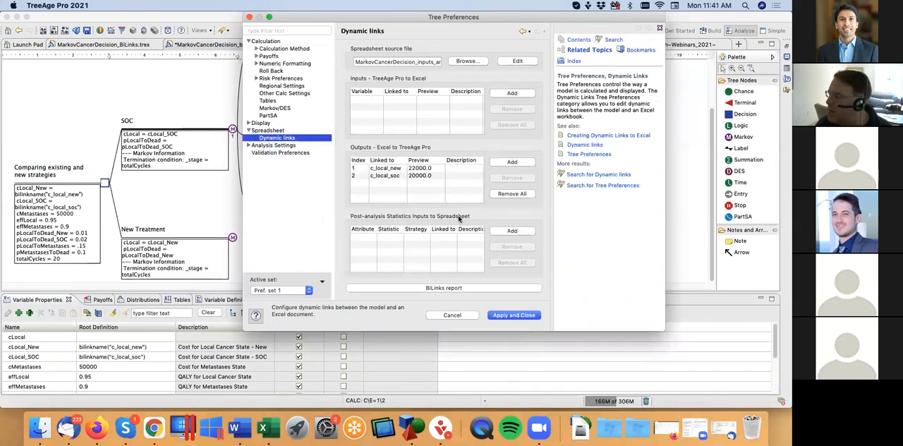
click(513, 232)
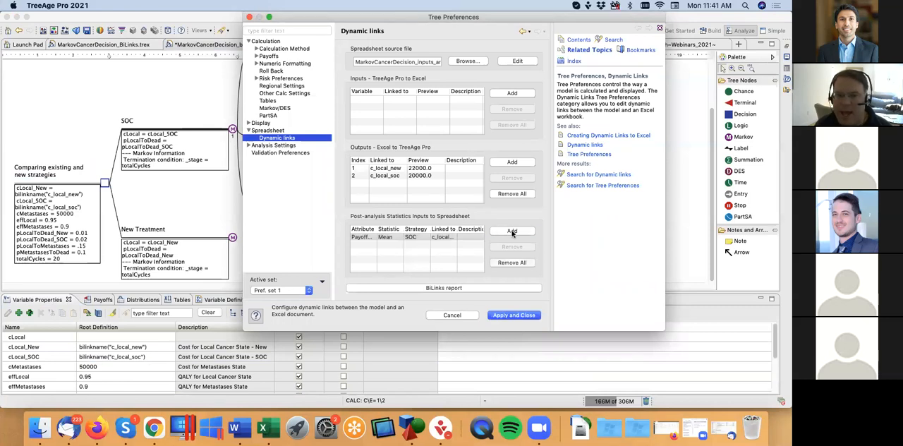
click(363, 237)
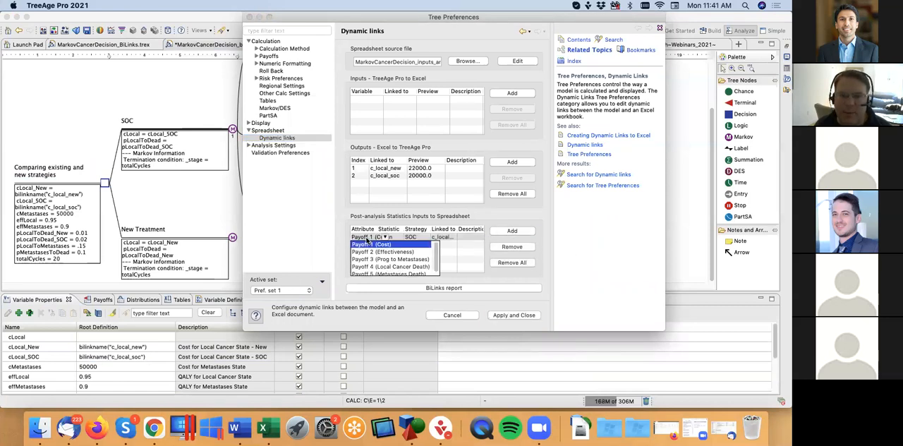
click(391, 242)
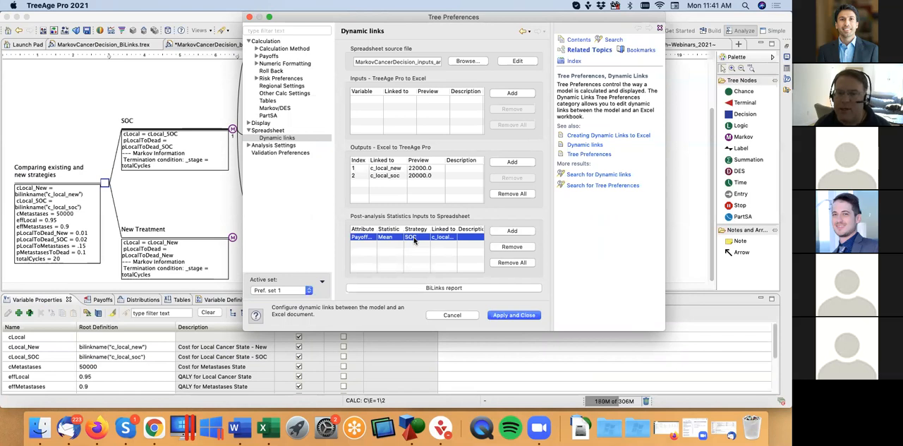
click(446, 238)
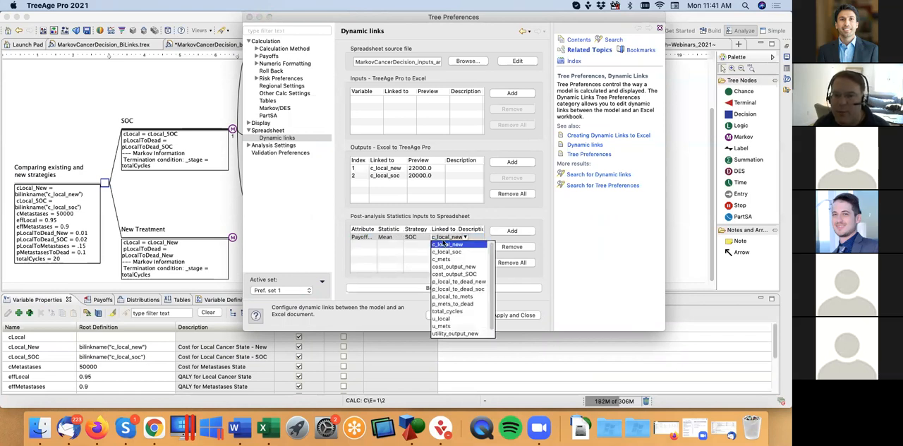
click(452, 274)
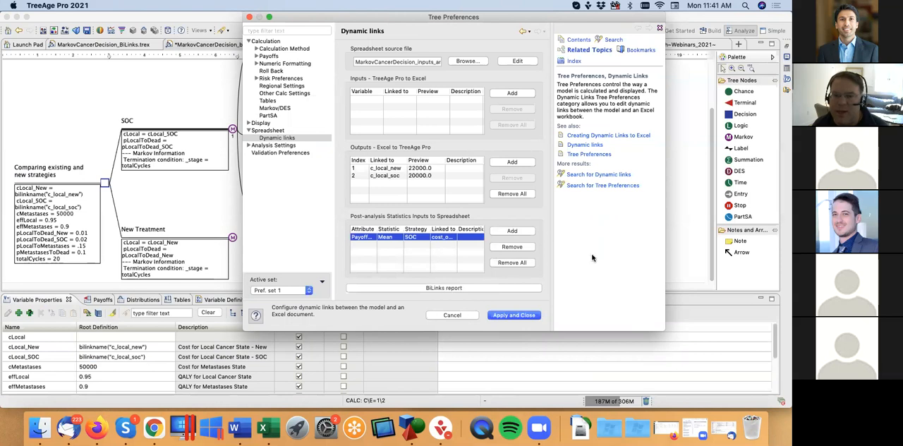
drag(569, 249, 608, 253)
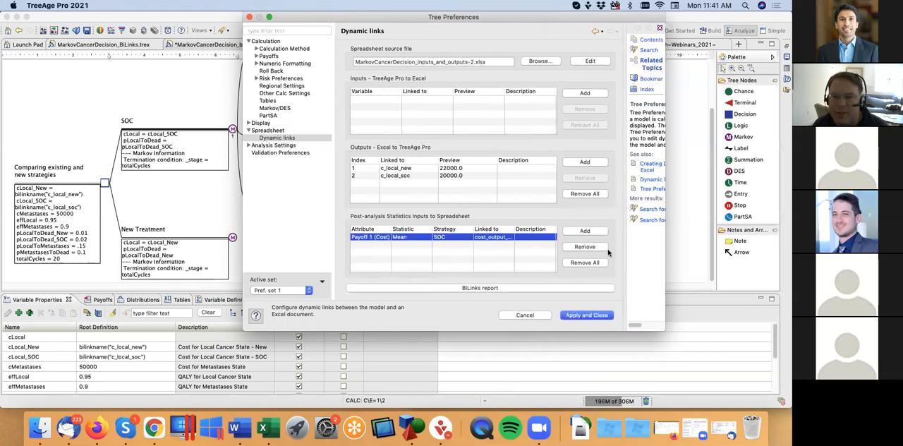
drag(514, 230, 537, 231)
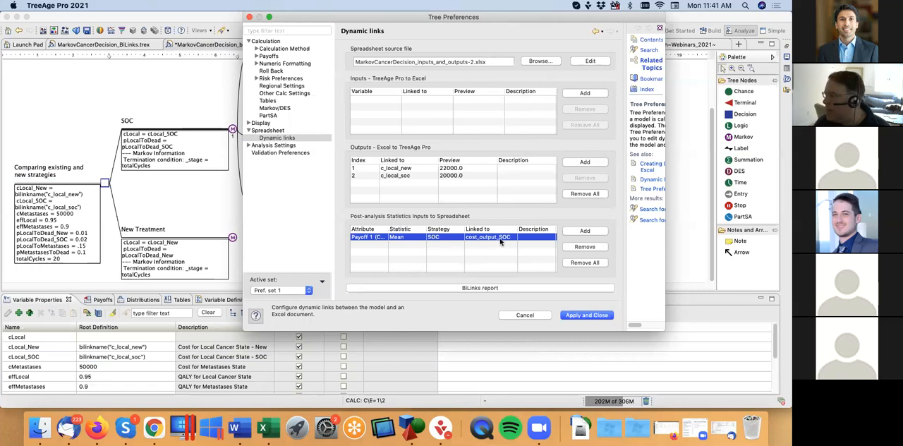
Step: Add a second post-analysis input linking New Treatment's mean Payoff 1 (Cost) to cost_output_new, and apply the preferences
click(599, 232)
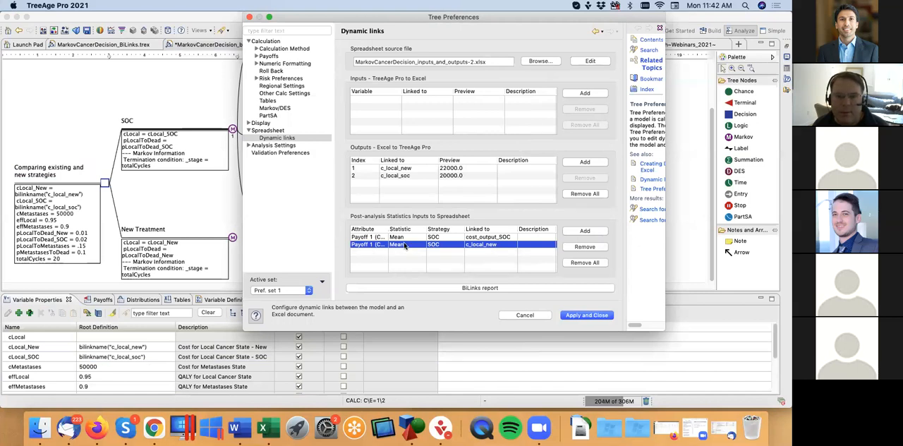
click(439, 244)
click(446, 259)
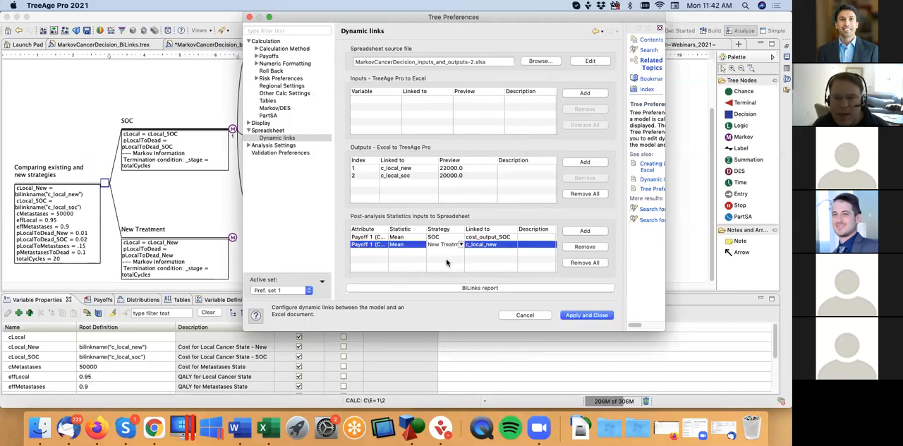
click(496, 245)
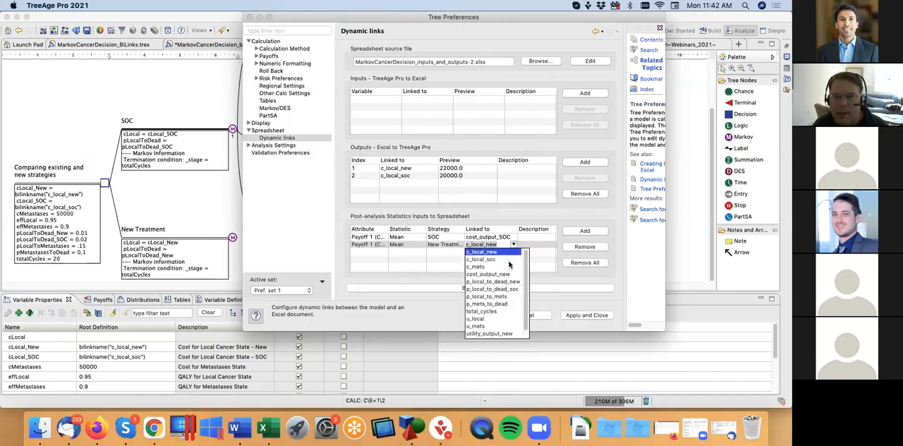
click(494, 275)
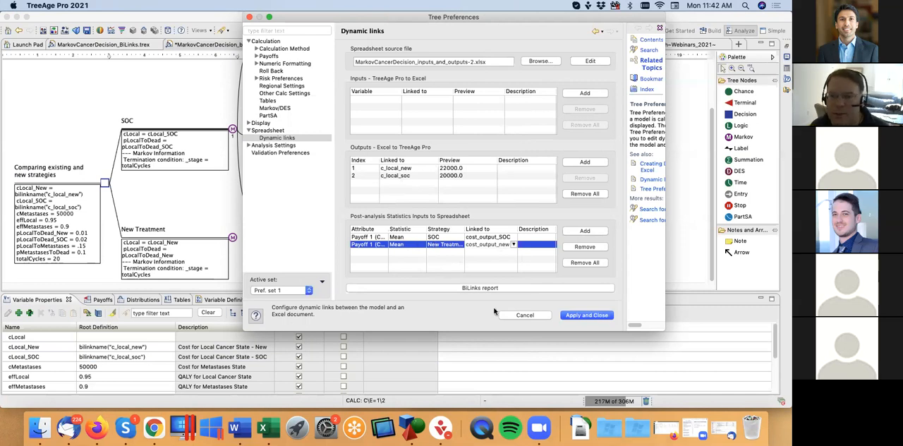
click(580, 315)
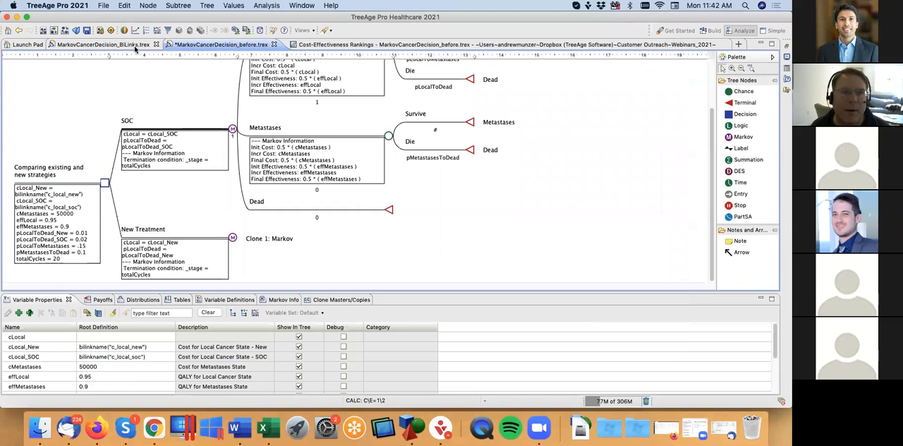
Step: Review the complete set of Dynamic links in the preferences of MarkovCancerDecision_BiLinks.trex, and close them without changes
click(106, 45)
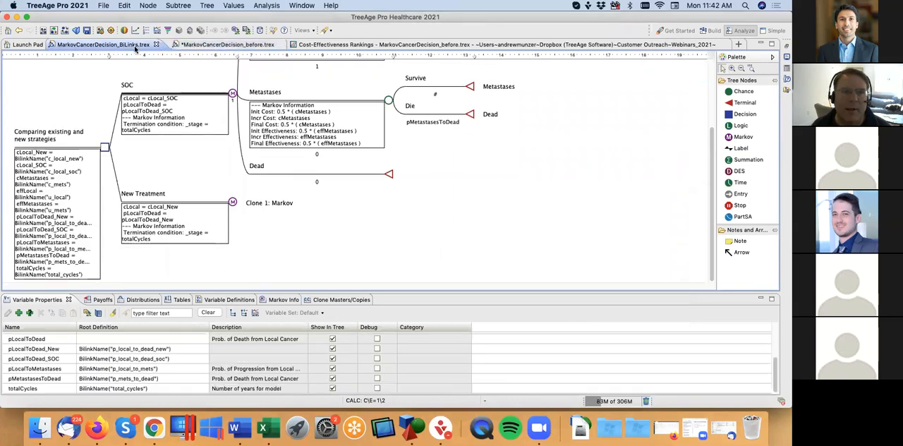
click(207, 6)
click(227, 102)
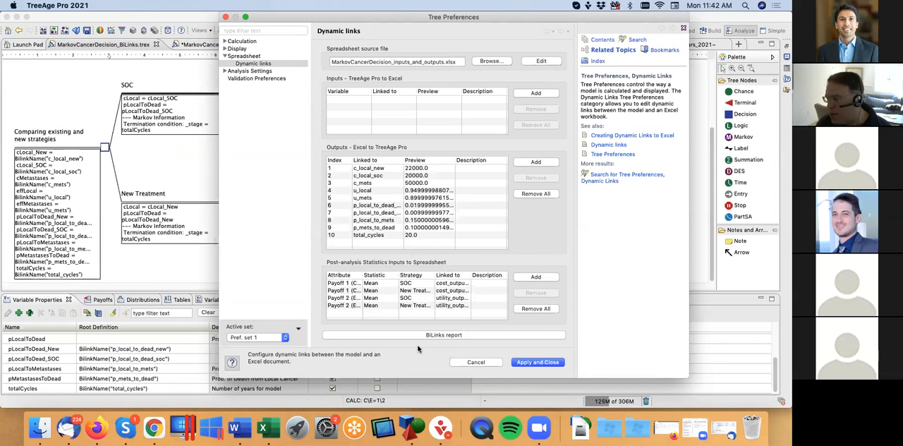
click(477, 362)
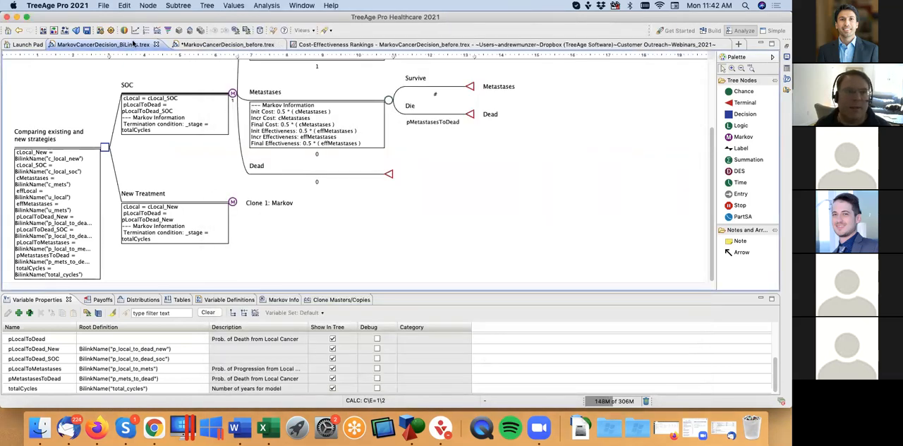
Step: Run the cost-effectiveness rankings on the BiLinks tree, and check the output costs and utilities on the Model Outputs sheet in Excel
click(146, 30)
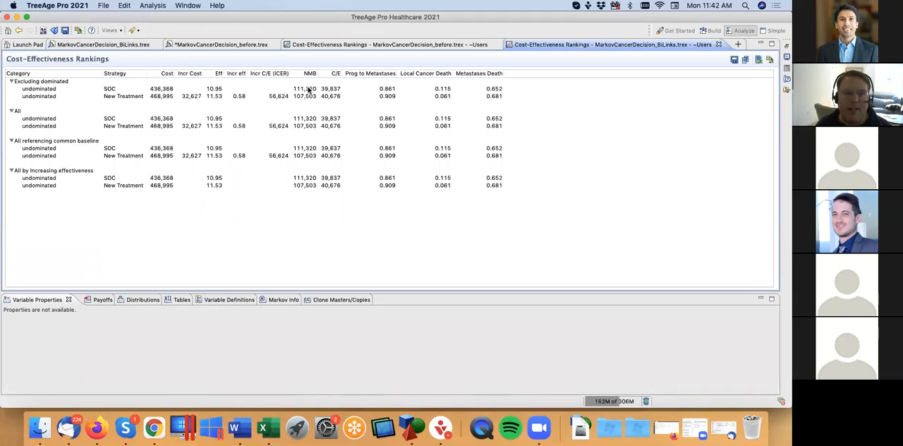
click(264, 428)
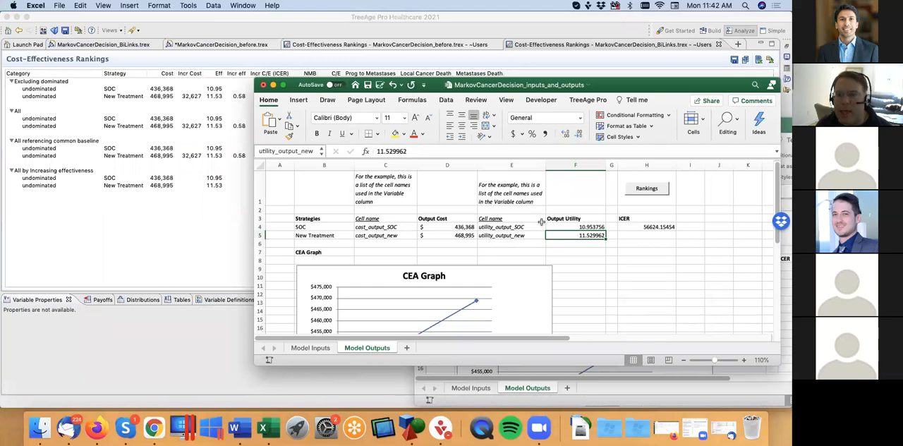
click(310, 348)
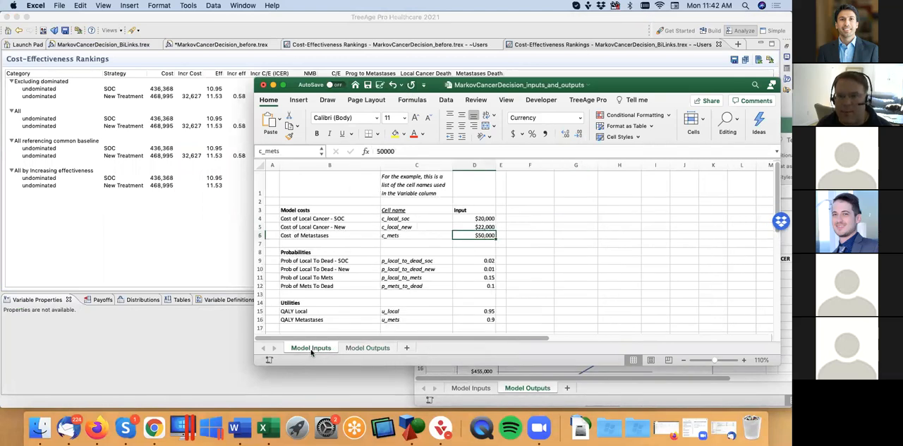
click(363, 348)
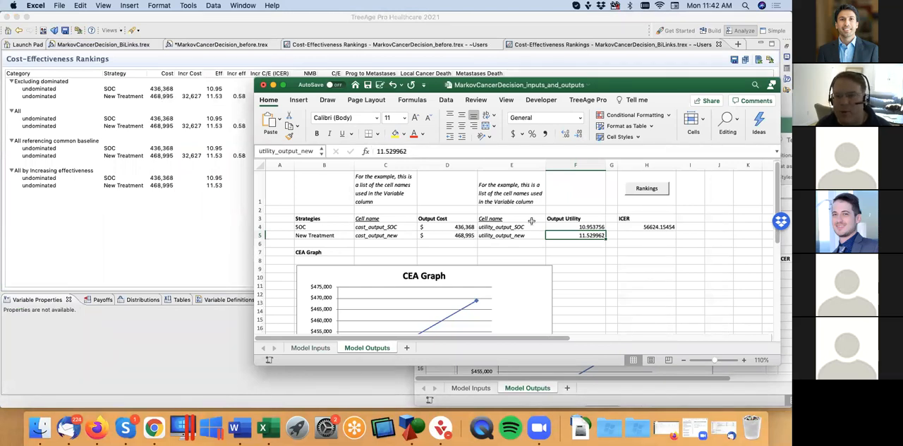
drag(446, 227, 445, 235)
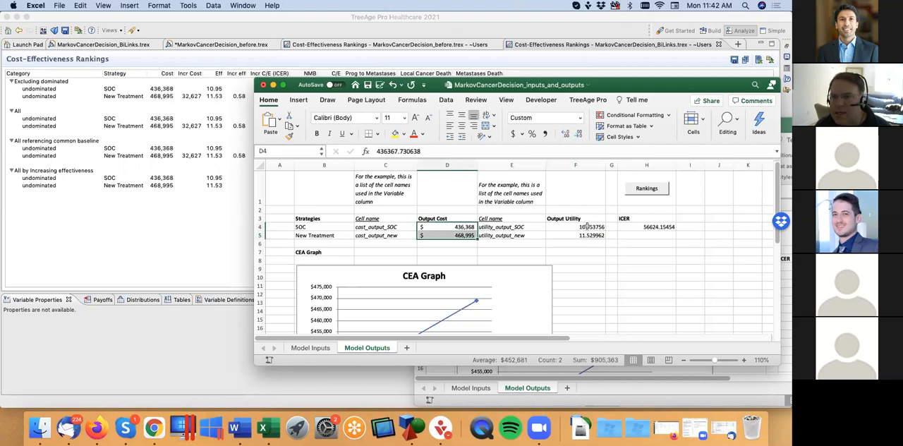
drag(587, 227, 584, 235)
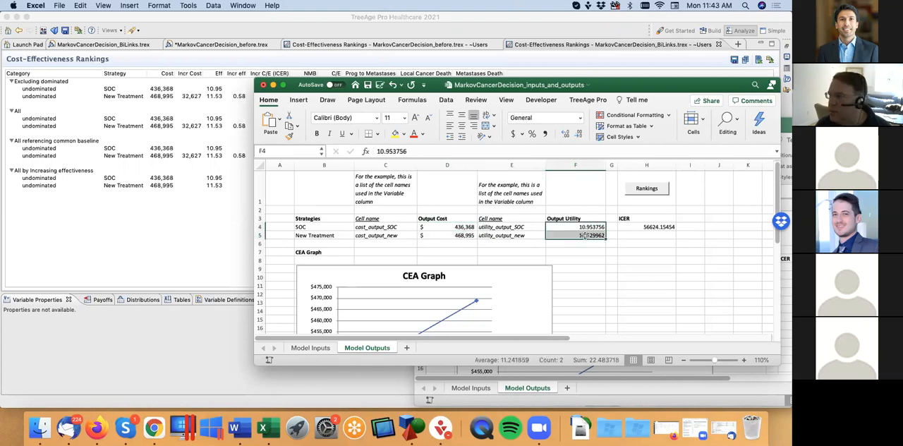
Step: Set the Cost of Local Cancer - New input to 24,000 on the Model Inputs sheet
click(312, 348)
click(472, 226)
text(24,000)
key(Return)
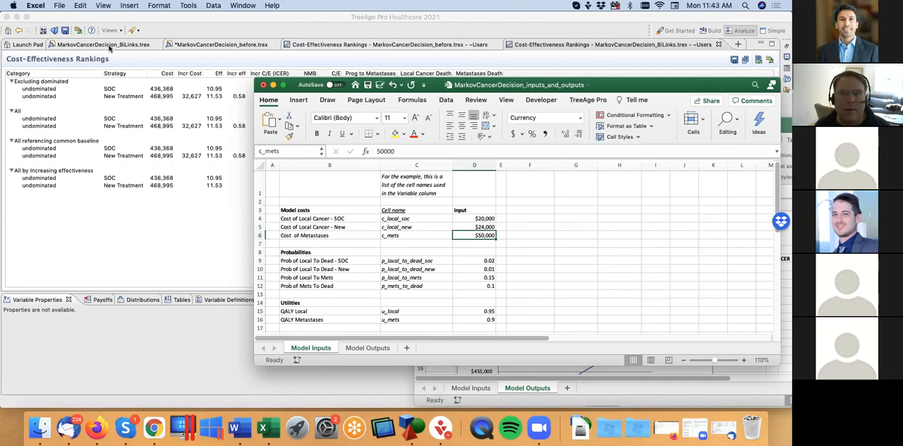
Step: Rerun the cost-effectiveness rankings on MarkovCancerDecision_BiLinks.trex, and check the output costs and the ICER formula on the Model Outputs sheet in Excel
click(110, 45)
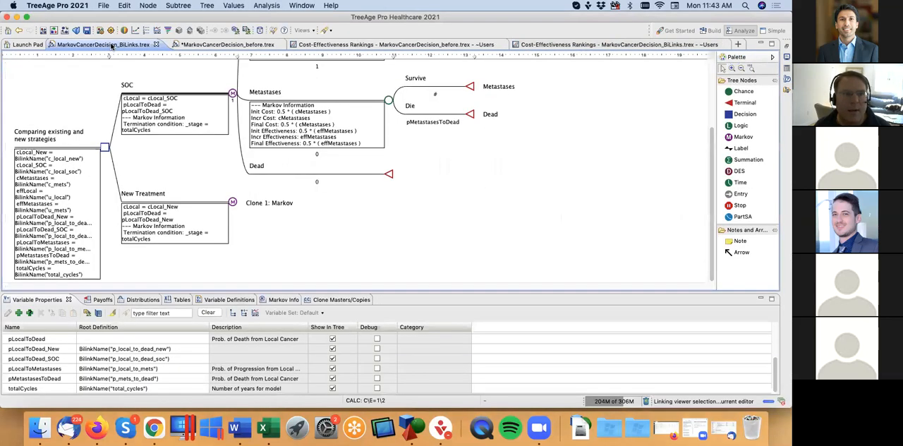
click(265, 5)
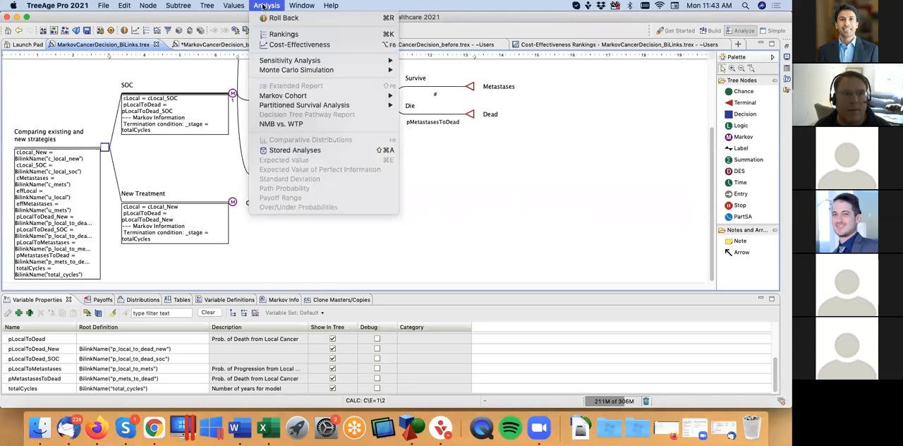
click(284, 34)
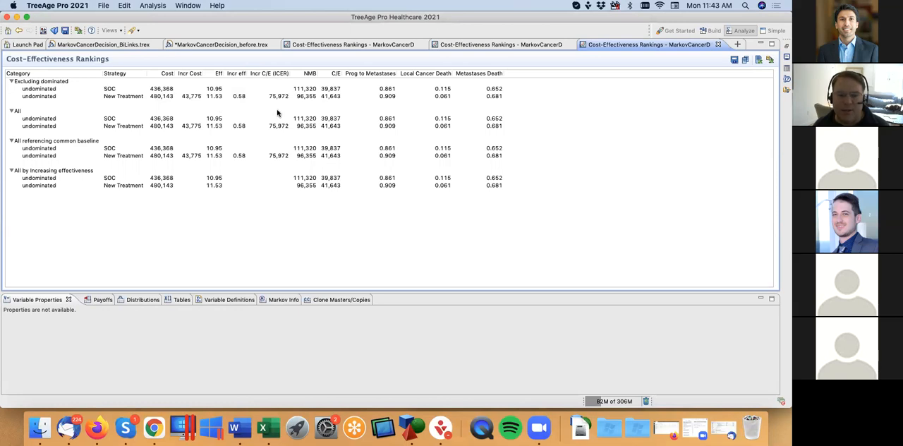
click(263, 427)
click(375, 347)
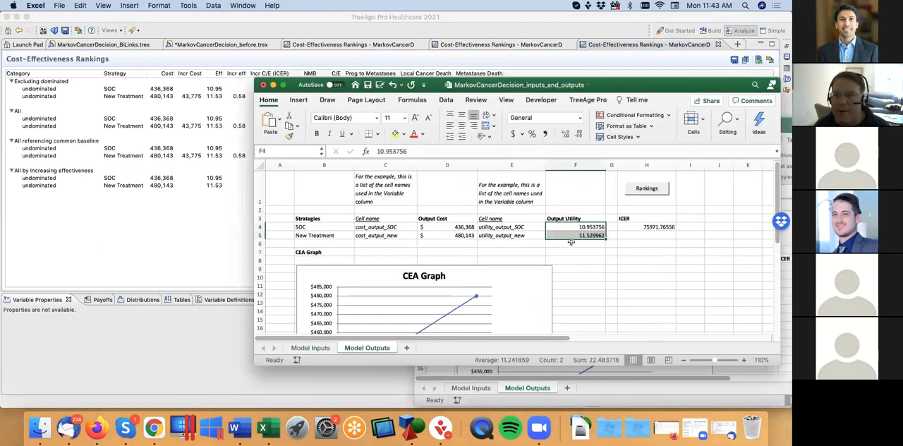
click(647, 227)
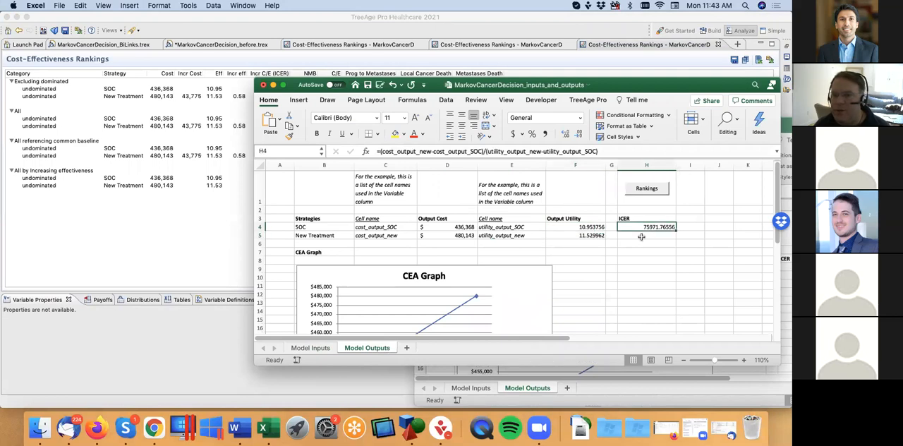
click(455, 235)
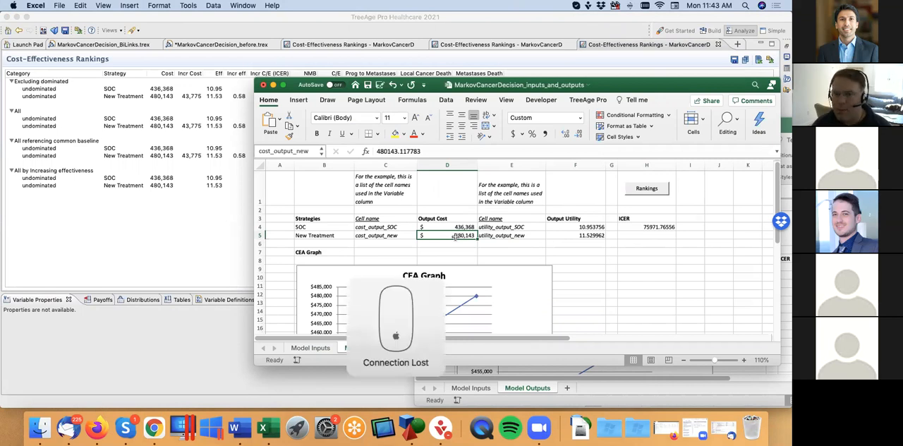
Step: Show the MarkovCancerDecision_before.trex tree, and bring the MarkovCancerDecision_inputs_and_outputs-2 workbook to the front in Excel
click(208, 224)
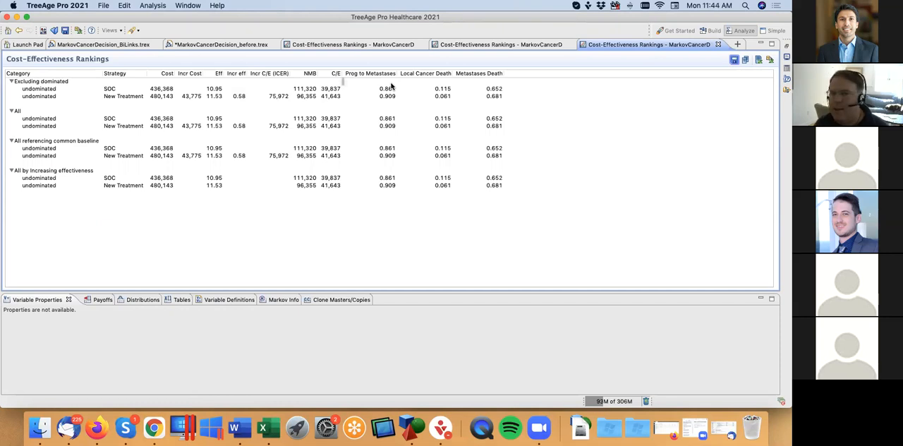
click(233, 45)
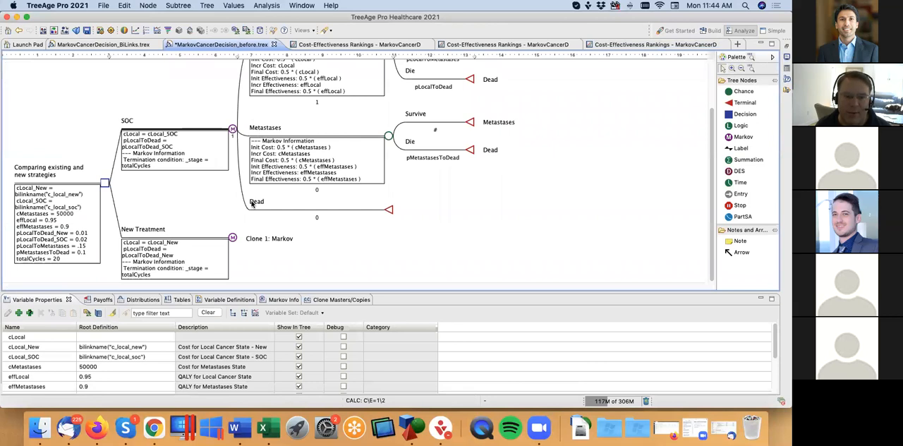
click(263, 427)
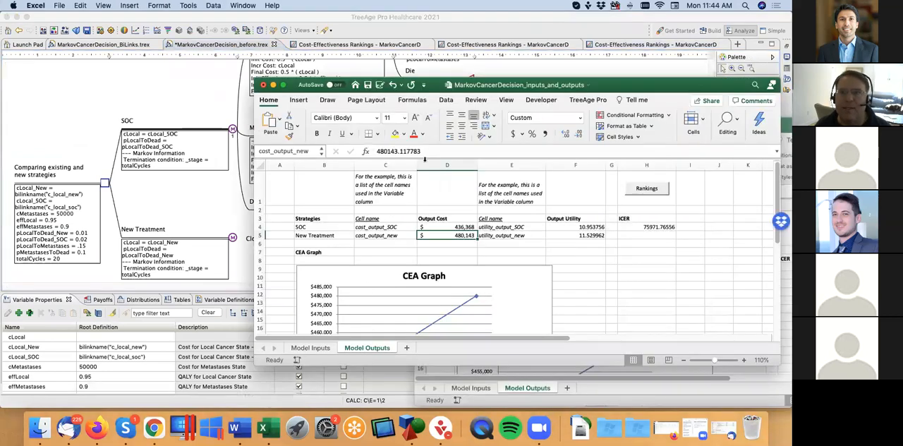
click(238, 6)
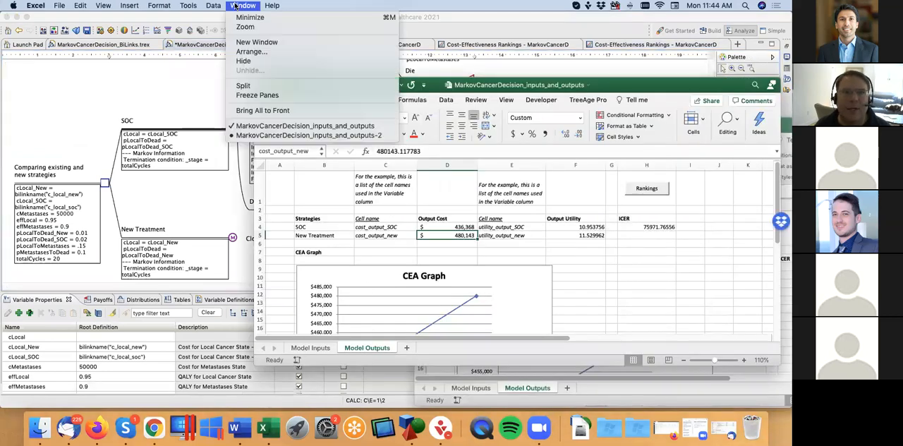
click(301, 136)
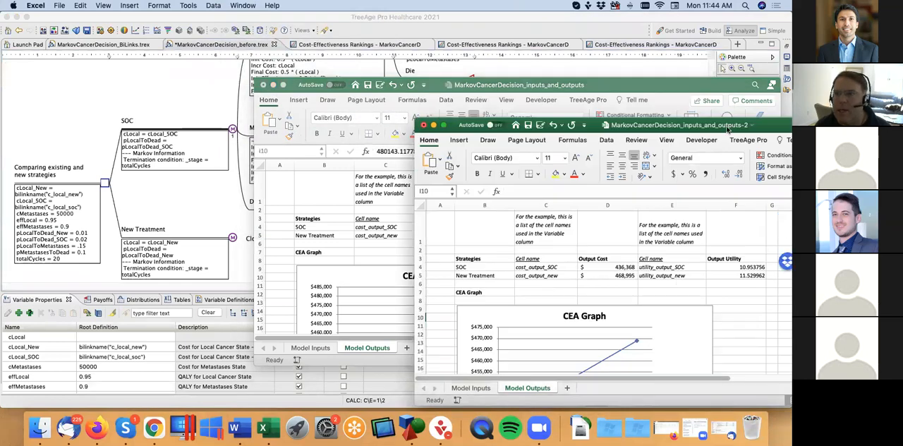
drag(726, 129, 565, 76)
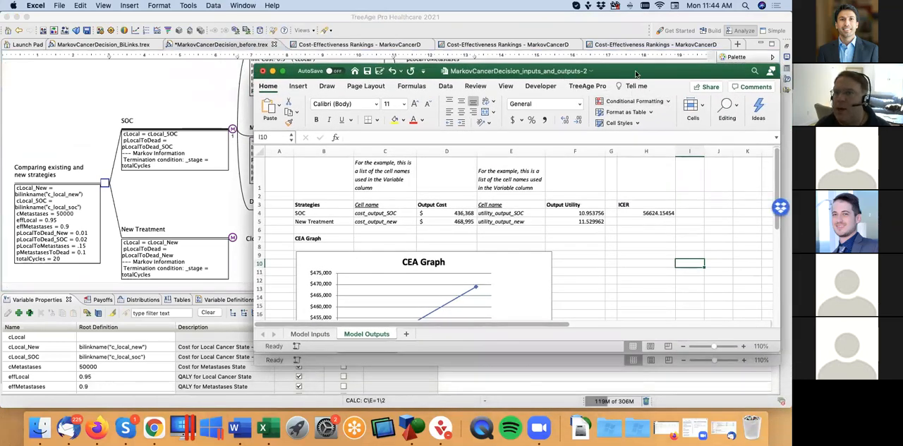
drag(636, 72, 620, 73)
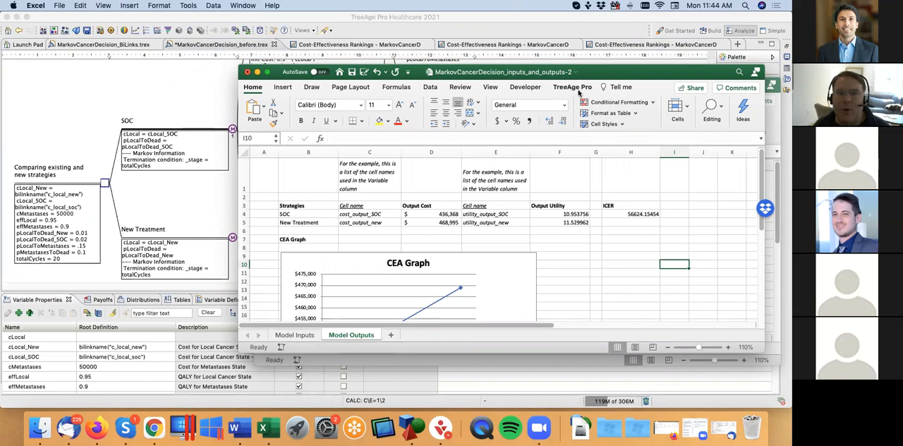
Step: Run the cost-effectiveness rankings at the root decision node of MarkovCancerDecision_before.trex in TreeAge Pro
click(175, 144)
click(104, 183)
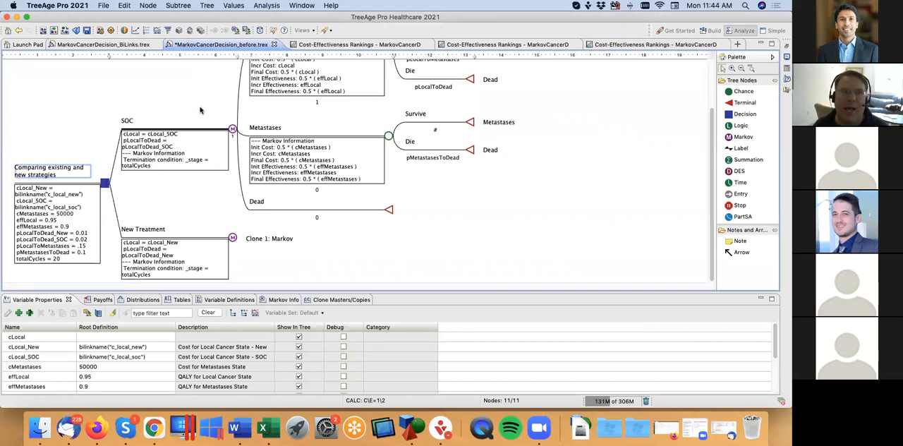
click(147, 31)
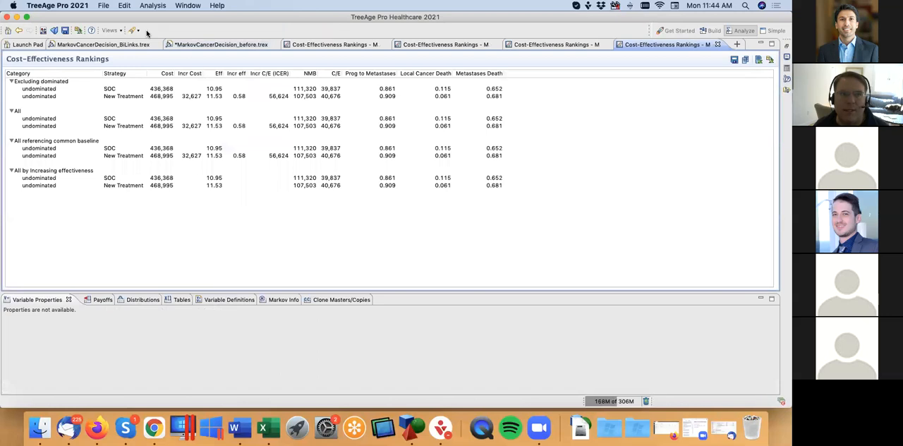
Step: Save the rankings analysis of MarkovCancerDecision_before.trex as a stored analysis named Rankings2, and apply the preferences
click(236, 45)
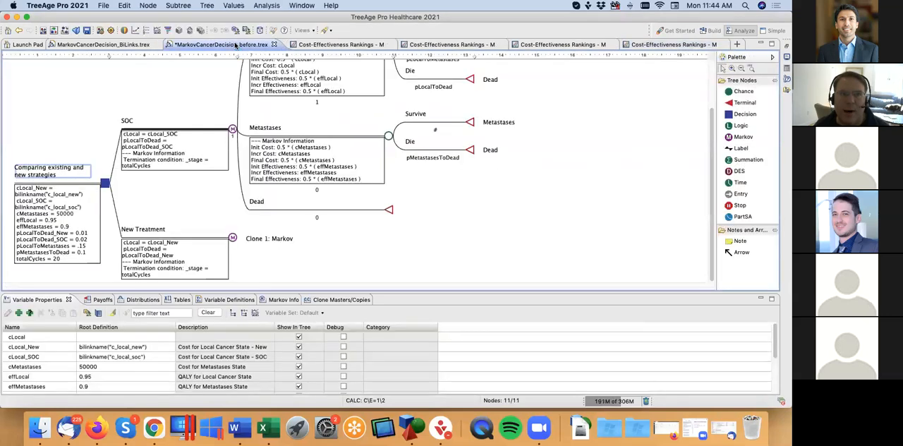
click(267, 6)
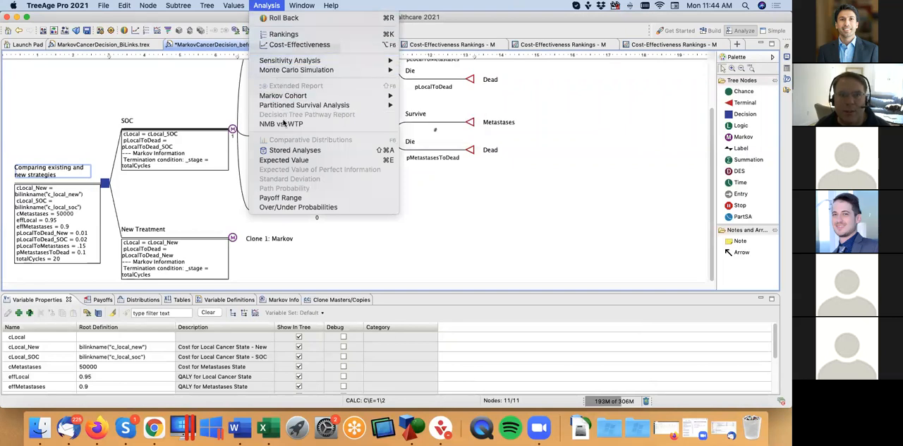
click(293, 151)
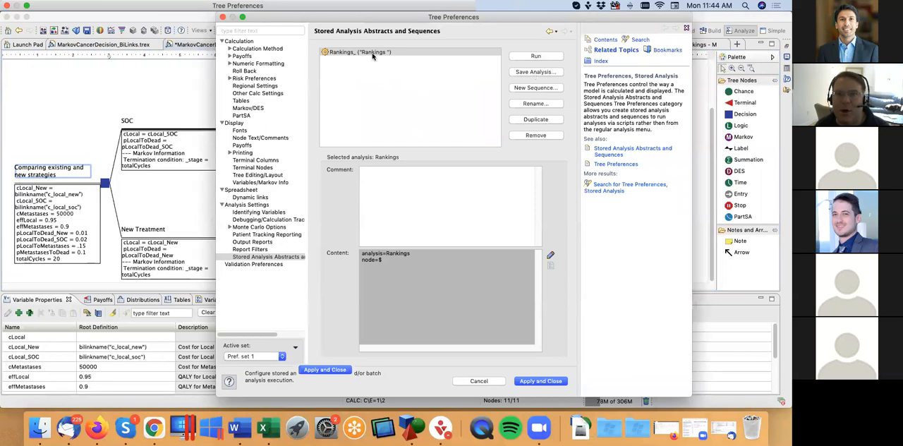
click(535, 73)
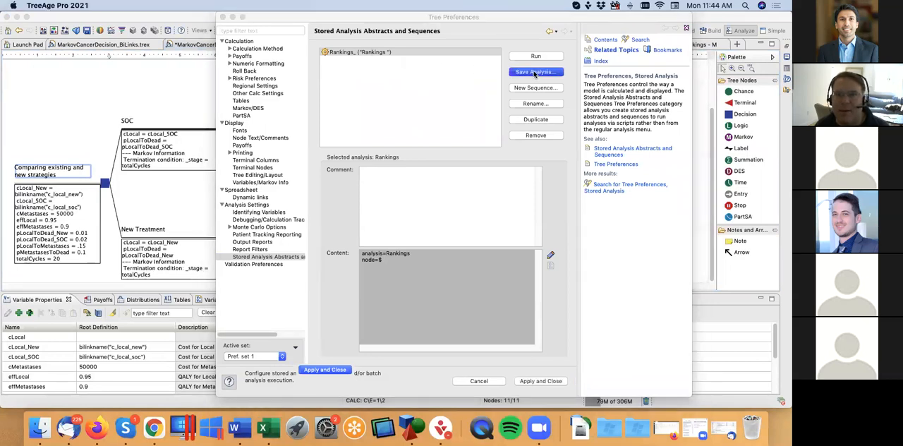
click(382, 182)
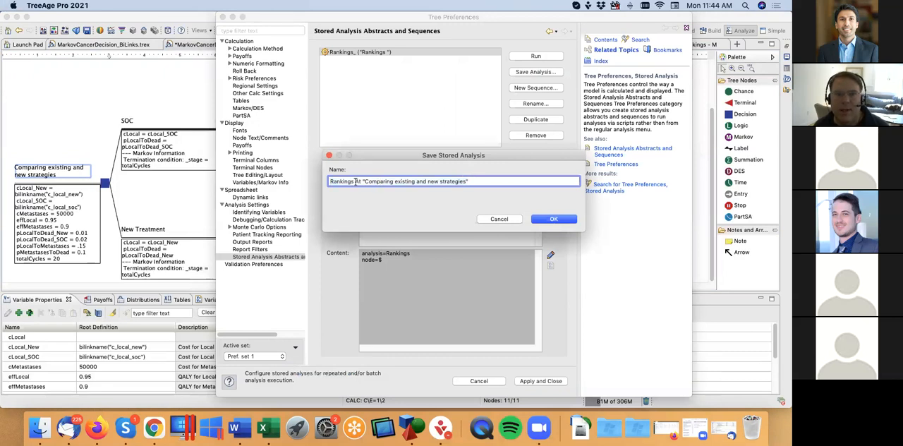
drag(356, 181, 496, 182)
key(BackSpace)
key(BackSpace)
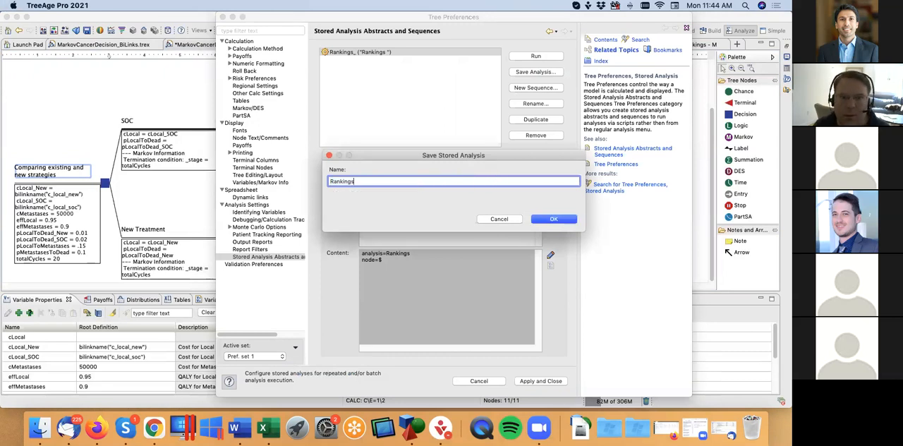
click(551, 220)
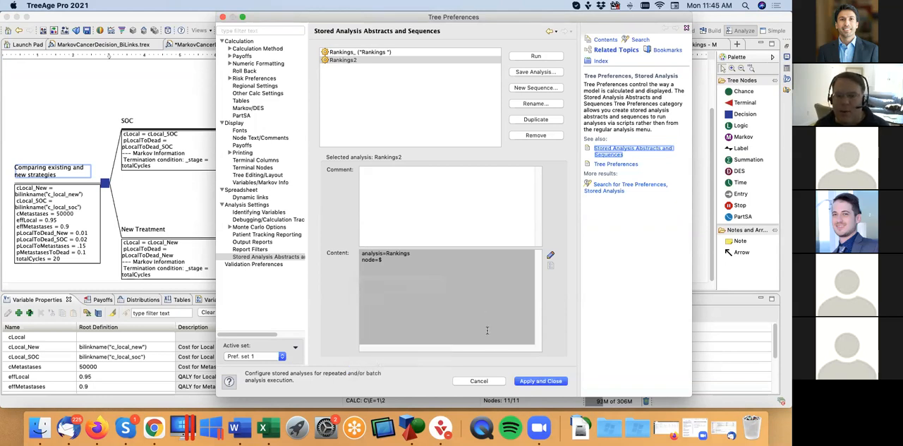
click(522, 381)
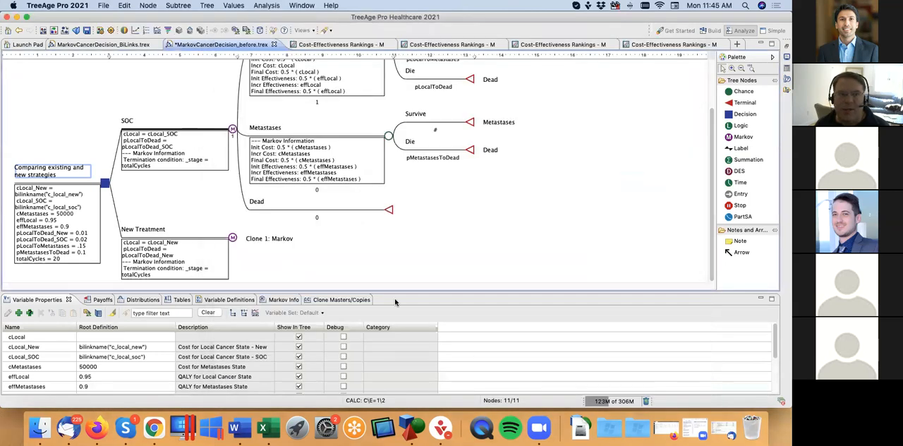
Step: In the MarkovCancerDecision_inputs_and_outputs-2 workbook, assign the stored analysis Rankings2 to a button at cell I10 of the Model Outputs sheet
click(262, 428)
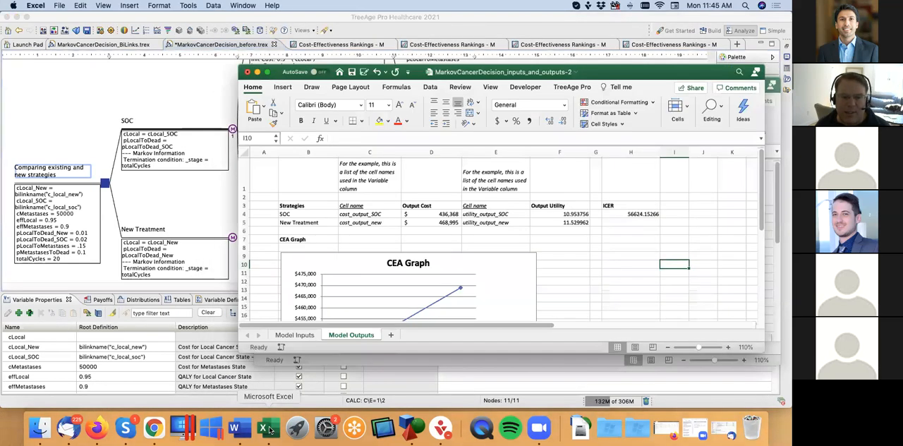
click(575, 87)
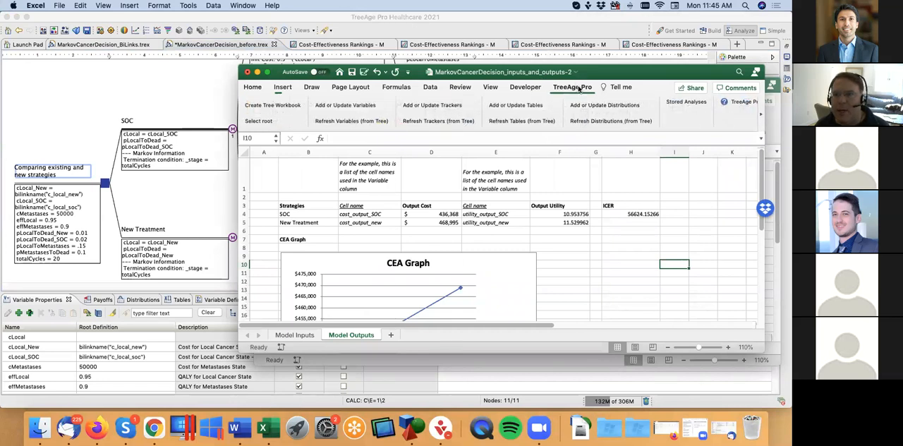
click(680, 102)
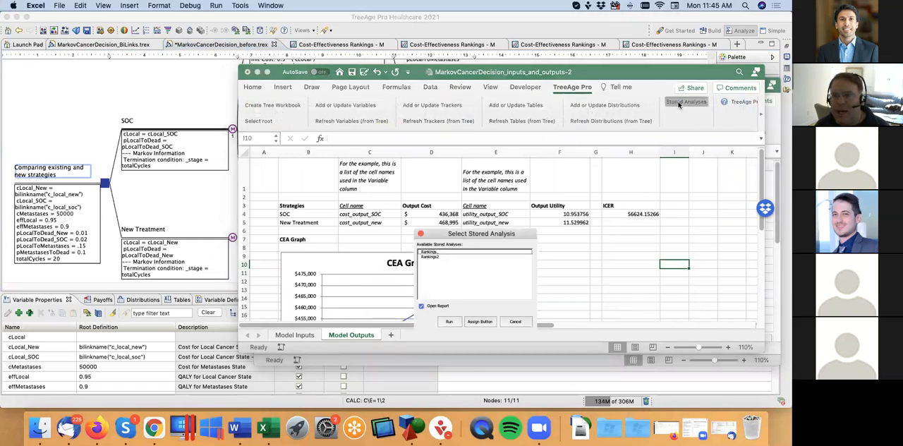
click(433, 258)
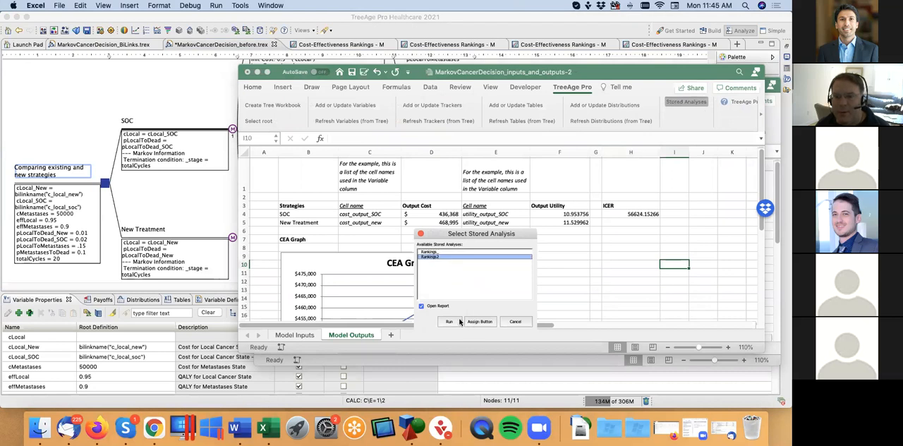
click(422, 306)
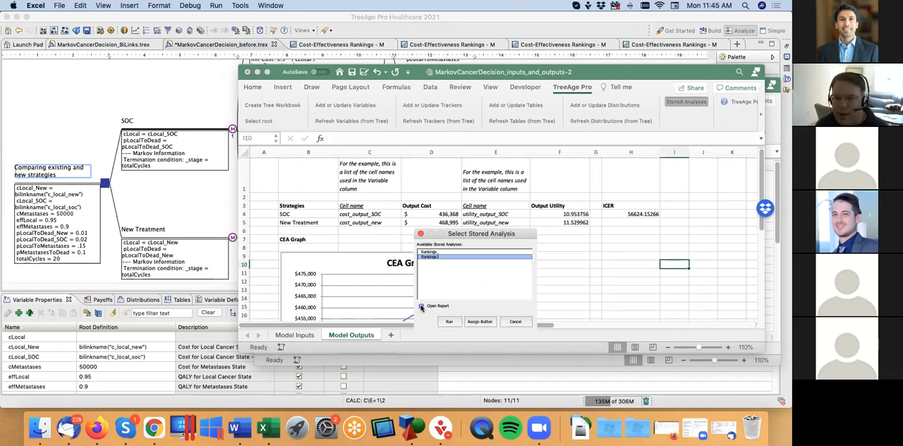
click(479, 322)
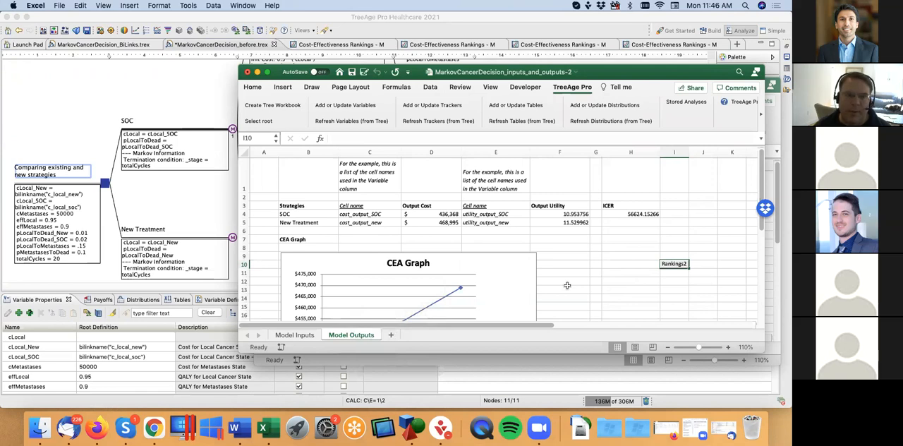
Step: Show the MarkovCancerDecision_BiLinks.trex tree in TreeAge Pro, and bring the MarkovCancerDecision_inputs_and_outputs workbook to the front in Excel
click(219, 213)
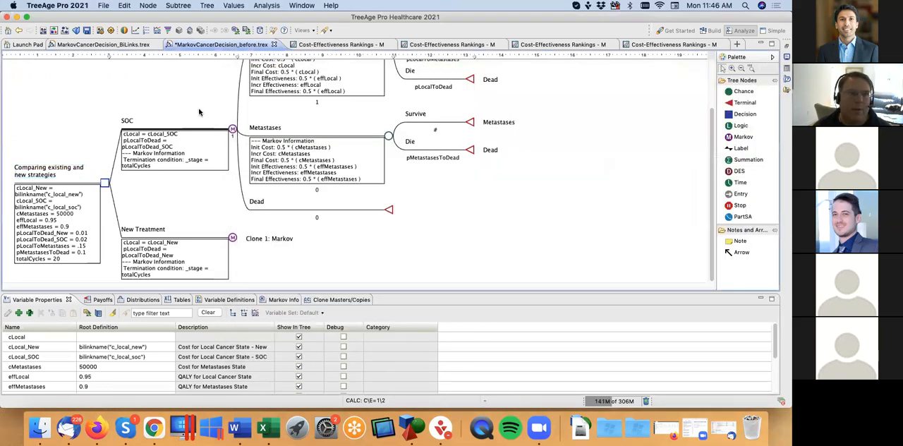
click(132, 45)
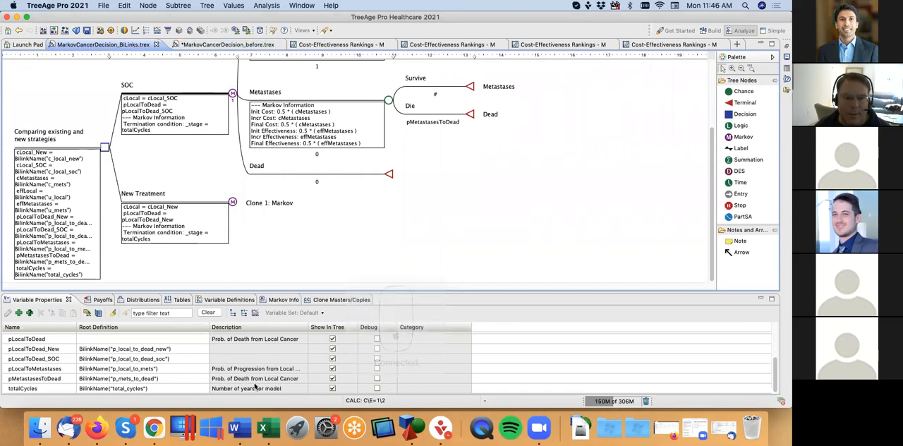
click(262, 427)
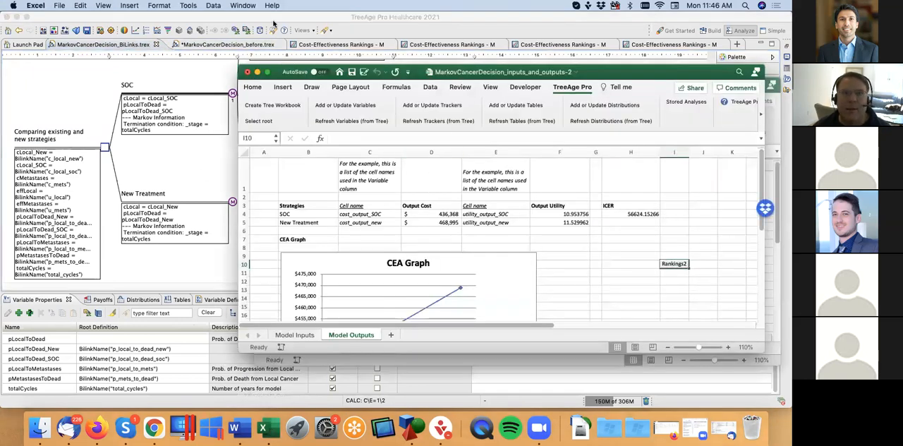
click(245, 5)
click(280, 127)
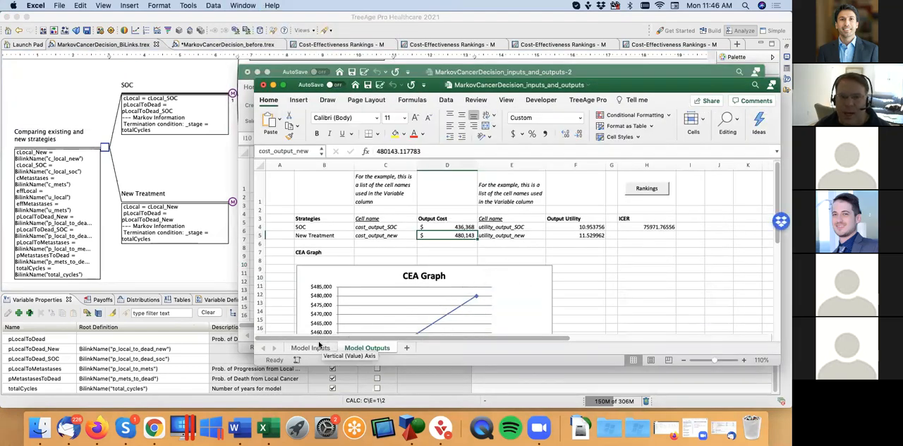
drag(491, 86, 447, 69)
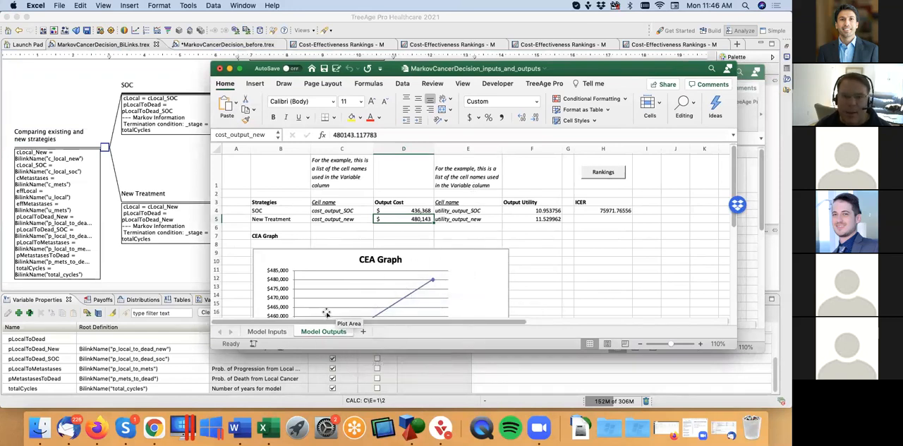
Step: On the Model Inputs sheet, set the Cost of Local Cancer - New to 25,000
click(277, 332)
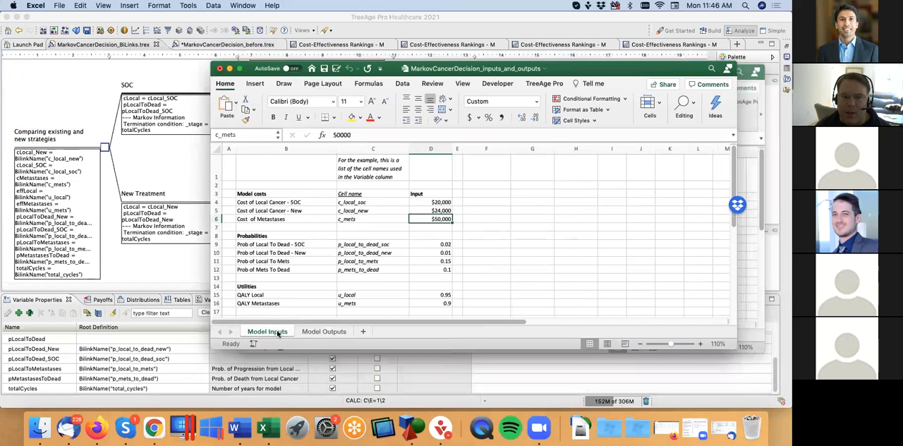
click(439, 211)
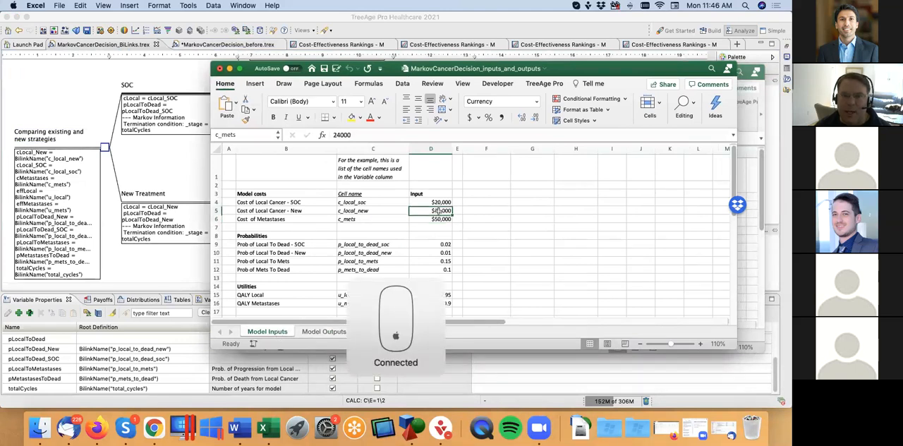
text(25,00)
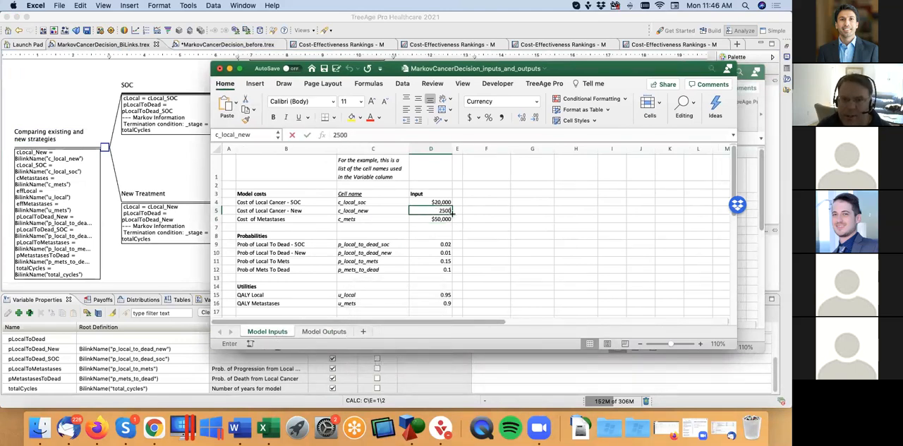
text(0)
key(Return)
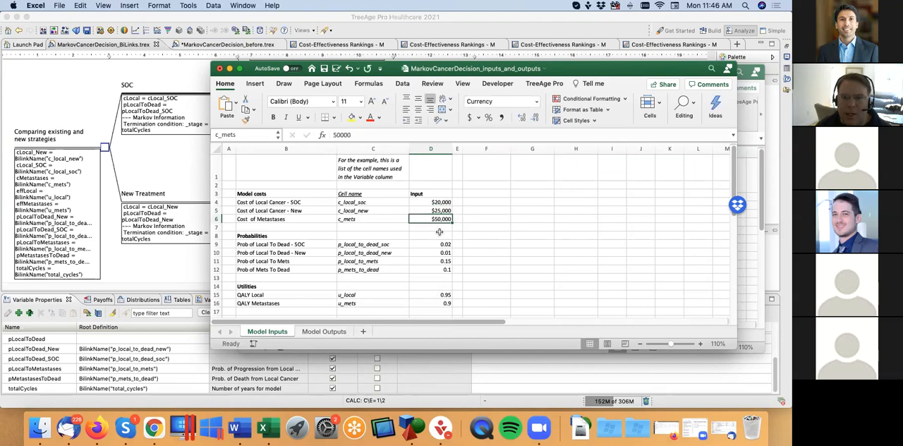
Step: Set Prob of Local To Dead - SOC to 0.03 and QALY Metastases to 0.85
click(438, 244)
text(0.03)
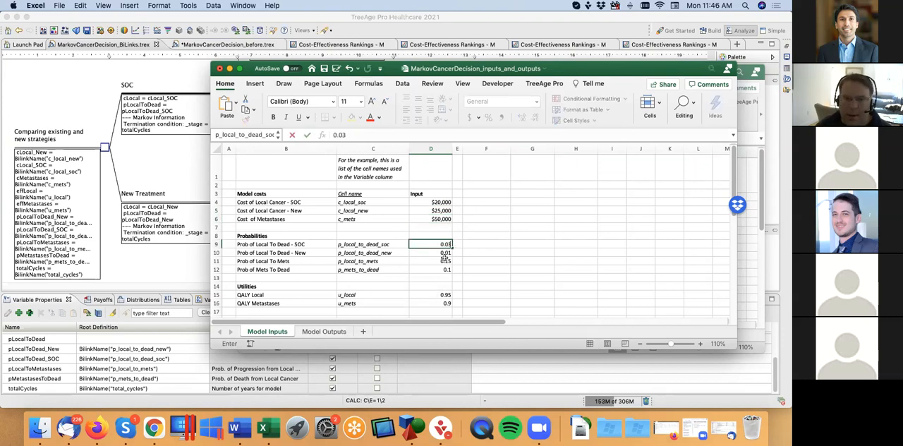
click(437, 296)
click(436, 303)
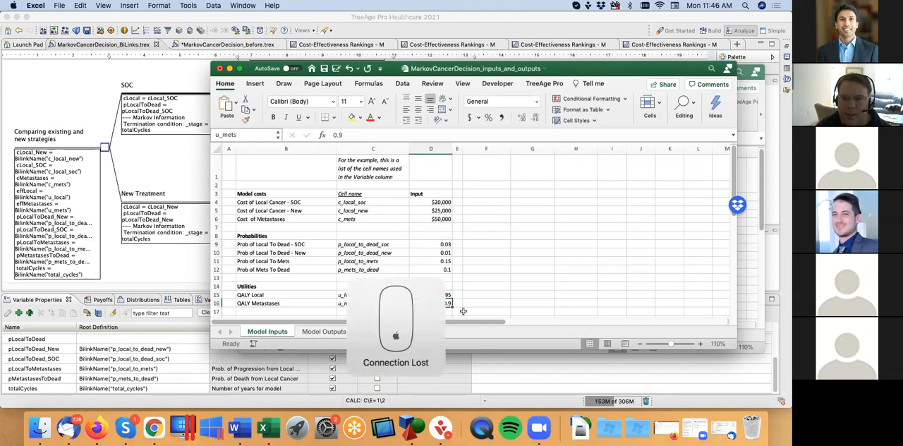
text(0.85)
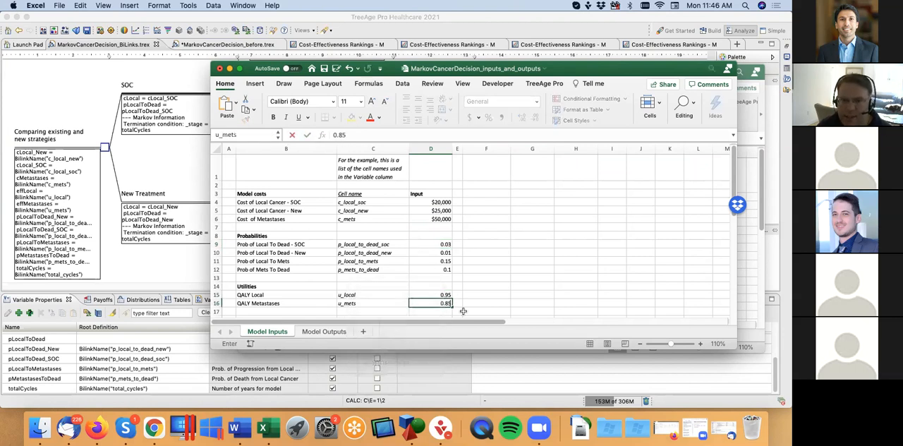
key(Return)
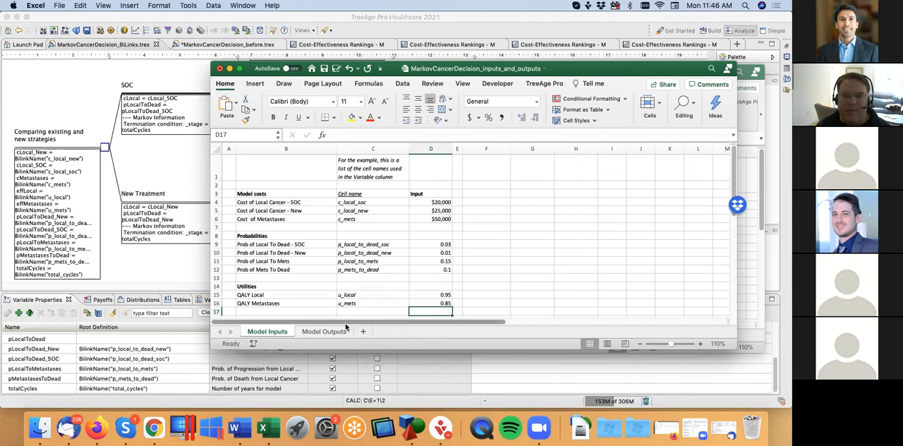
Step: Run the stored Rankings analysis from the Model Outputs sheet to recalculate the costs, utilities and ICER
click(338, 331)
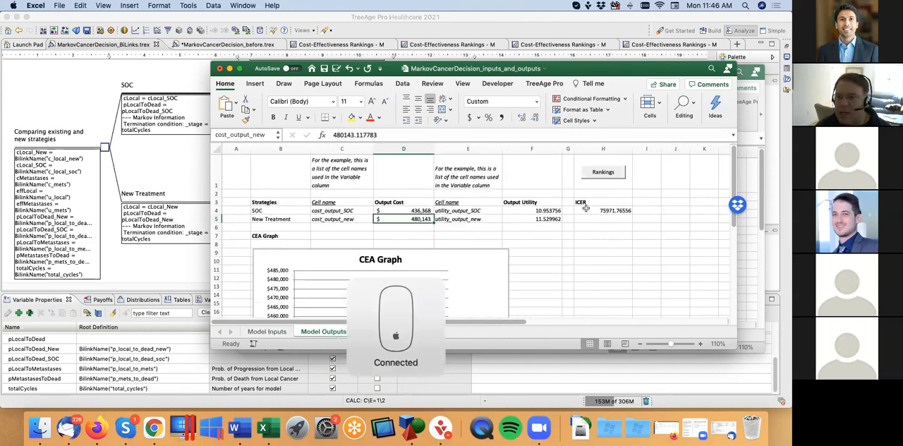
click(606, 174)
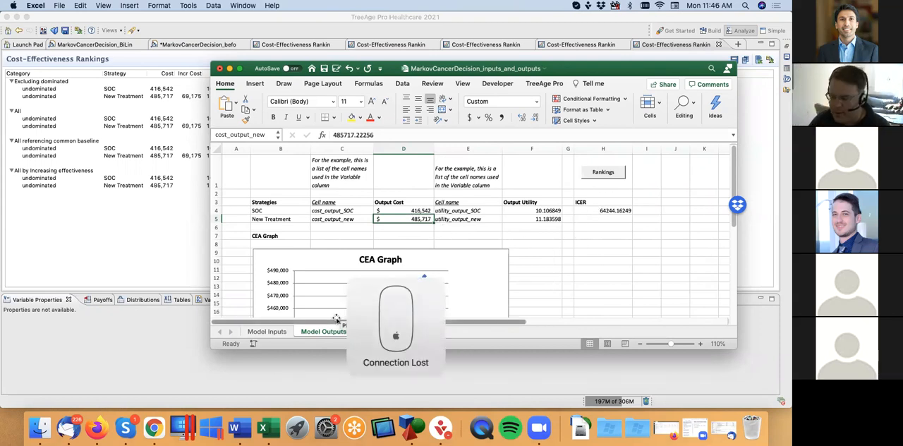
Step: On the Model Inputs sheet, set the Cost of Local Cancer - New to 30,000 and Prob of Local To Dead - New to 0.02
click(278, 332)
click(438, 219)
click(441, 210)
text(30,00)
text(0)
key(Return)
click(439, 252)
text(.02)
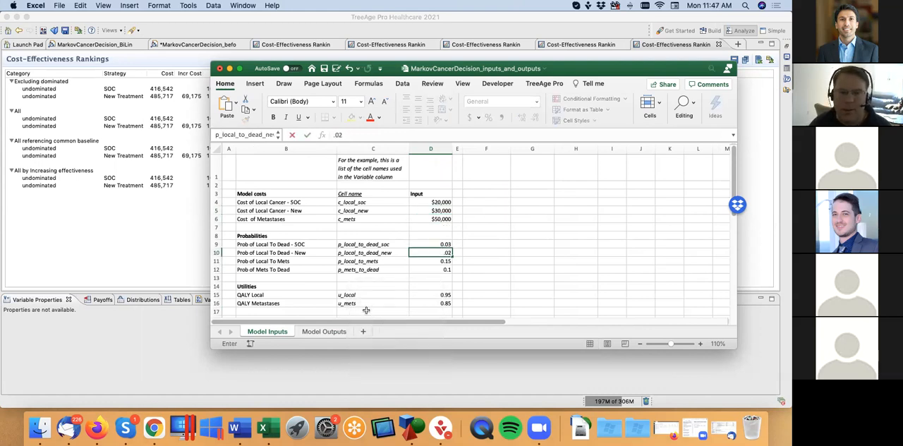
key(Return)
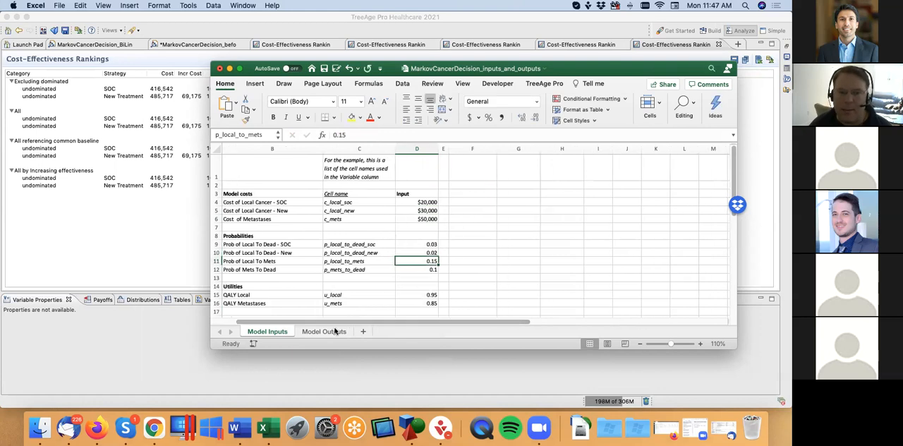
Step: Rerun the stored Rankings analysis from the Model Outputs sheet, and review the inputs against the updated outputs
click(324, 331)
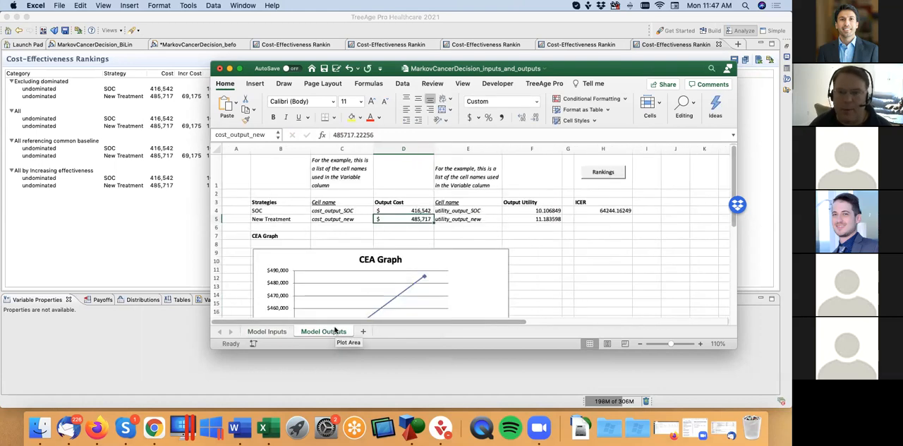
click(605, 173)
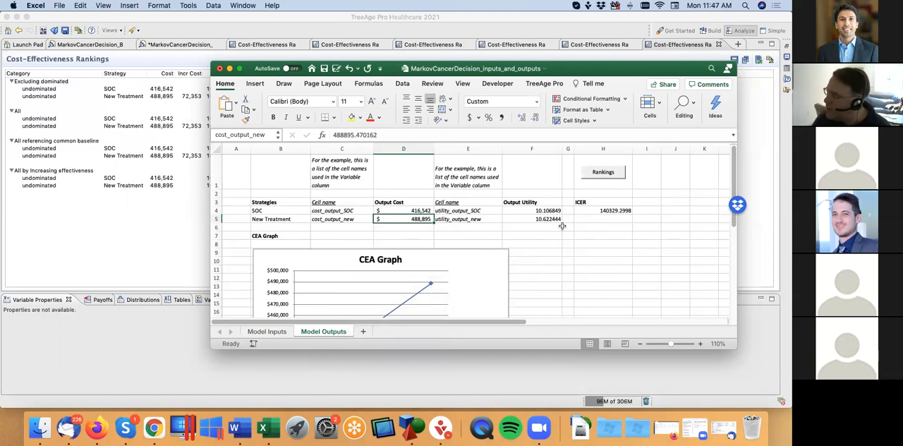
click(271, 333)
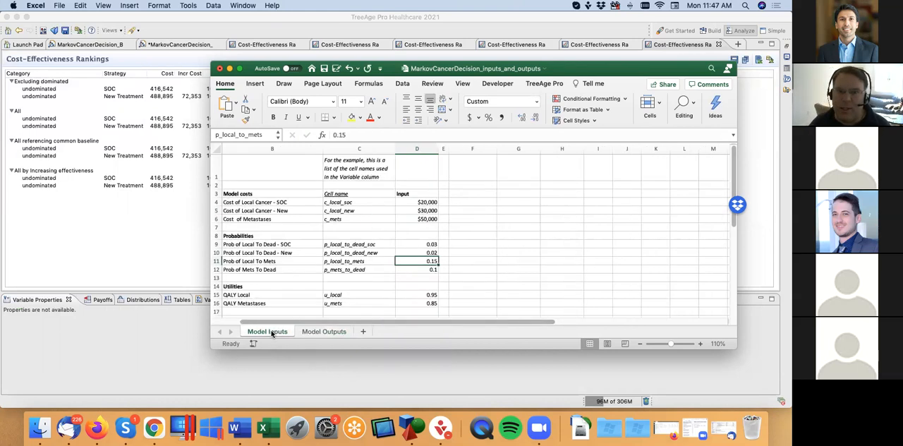
click(333, 332)
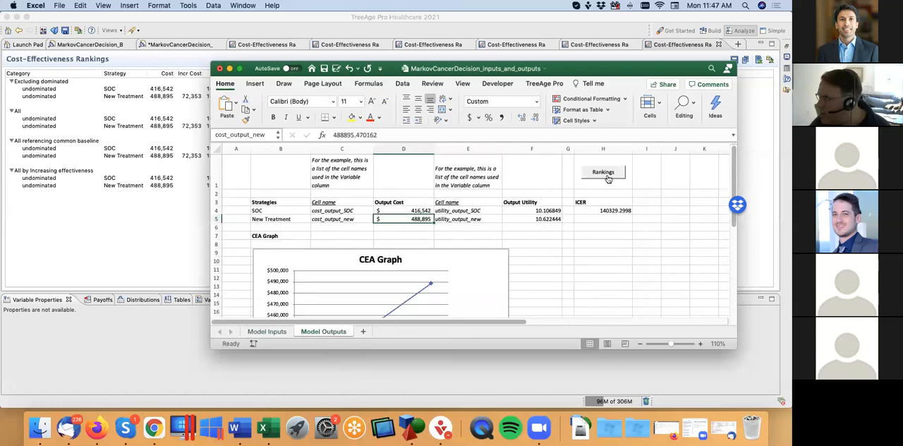